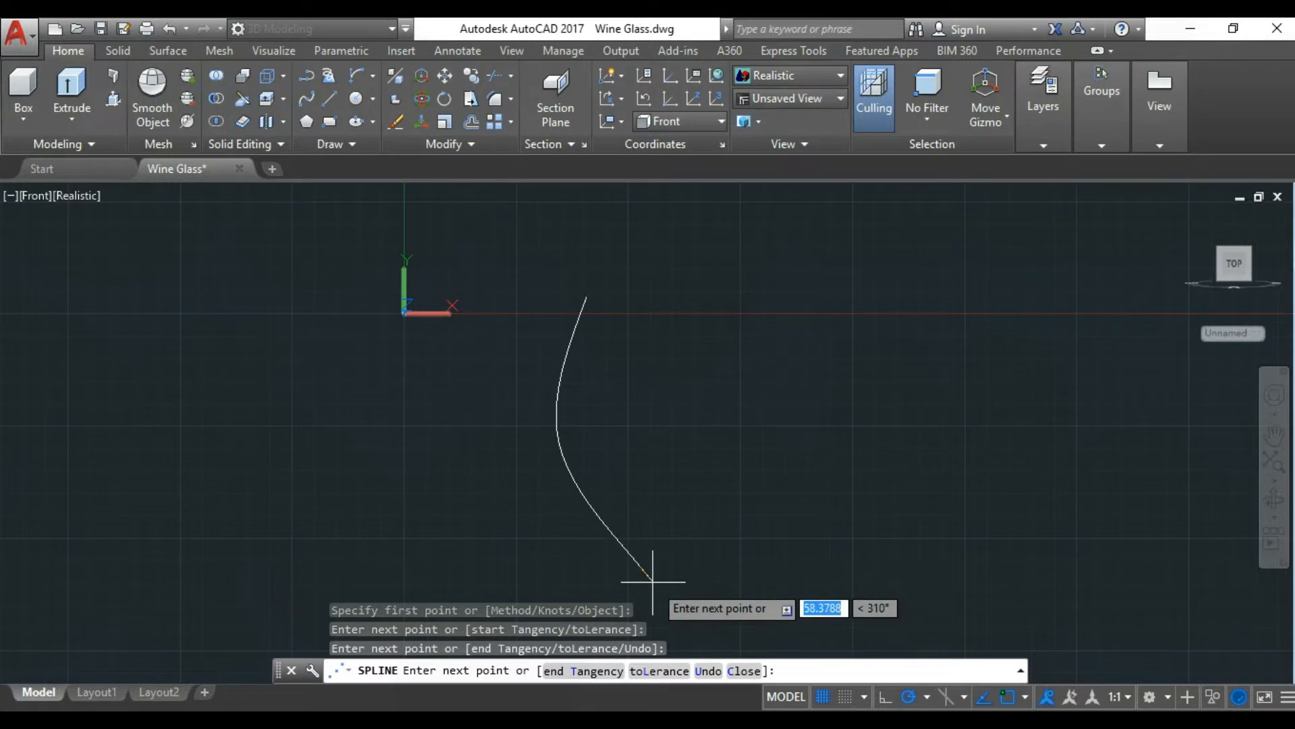
# Finish the wine glass bowl spline by adding its lower fit points so the curve ends vertically where the stem begins
pyautogui.scroll(2, 657, 573)
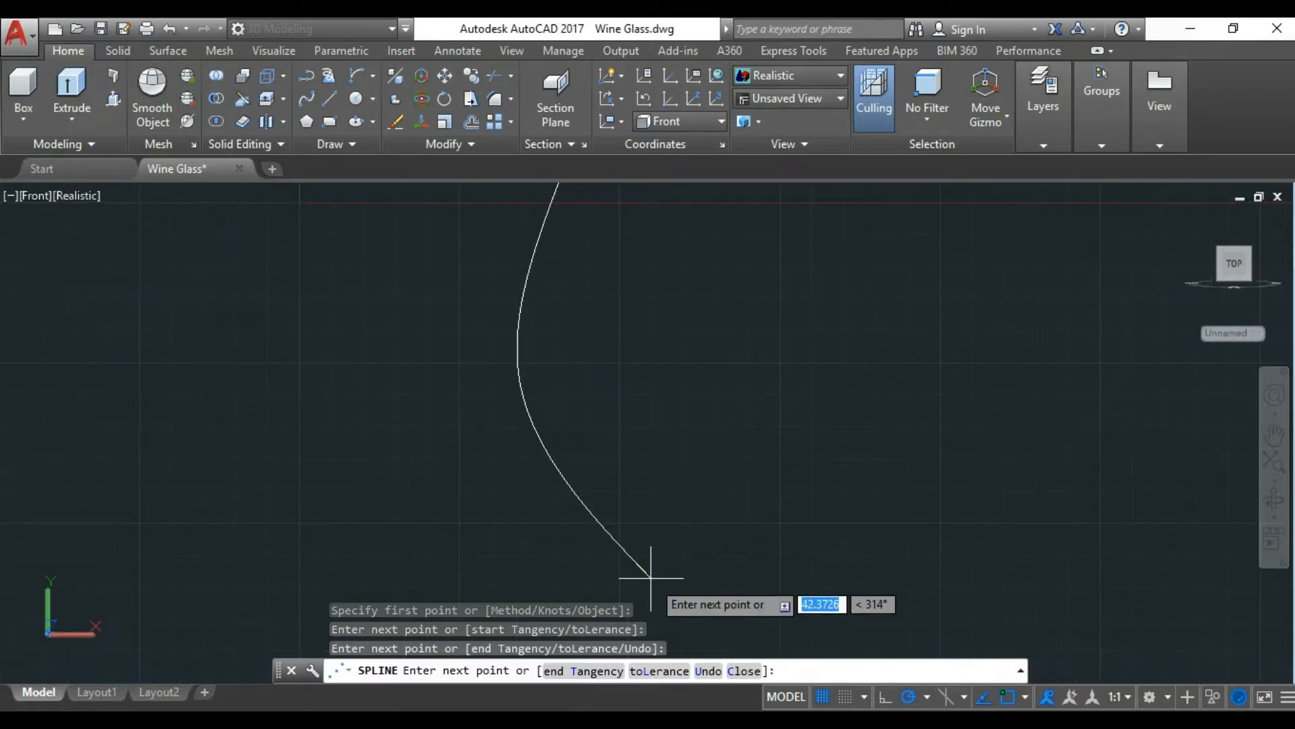
pyautogui.click(651, 577)
pyautogui.scroll(-3, 654, 570)
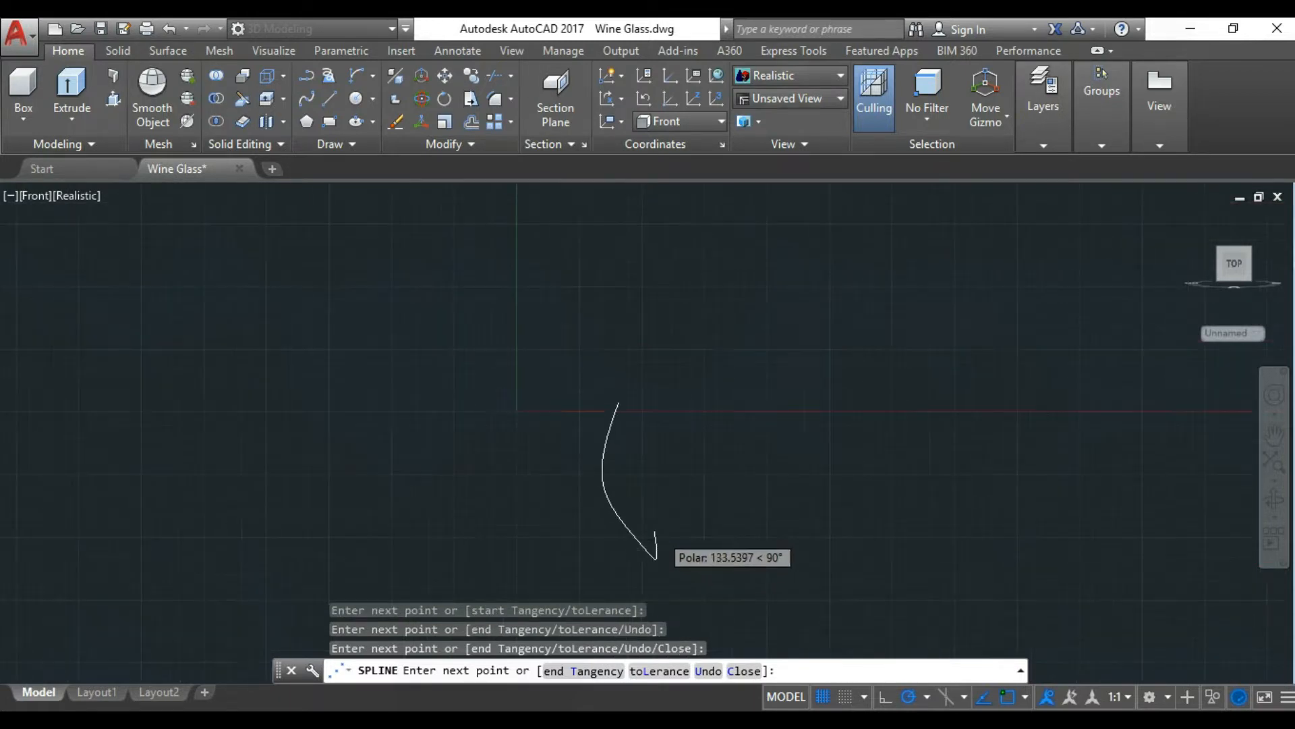
pyautogui.scroll(3, 656, 577)
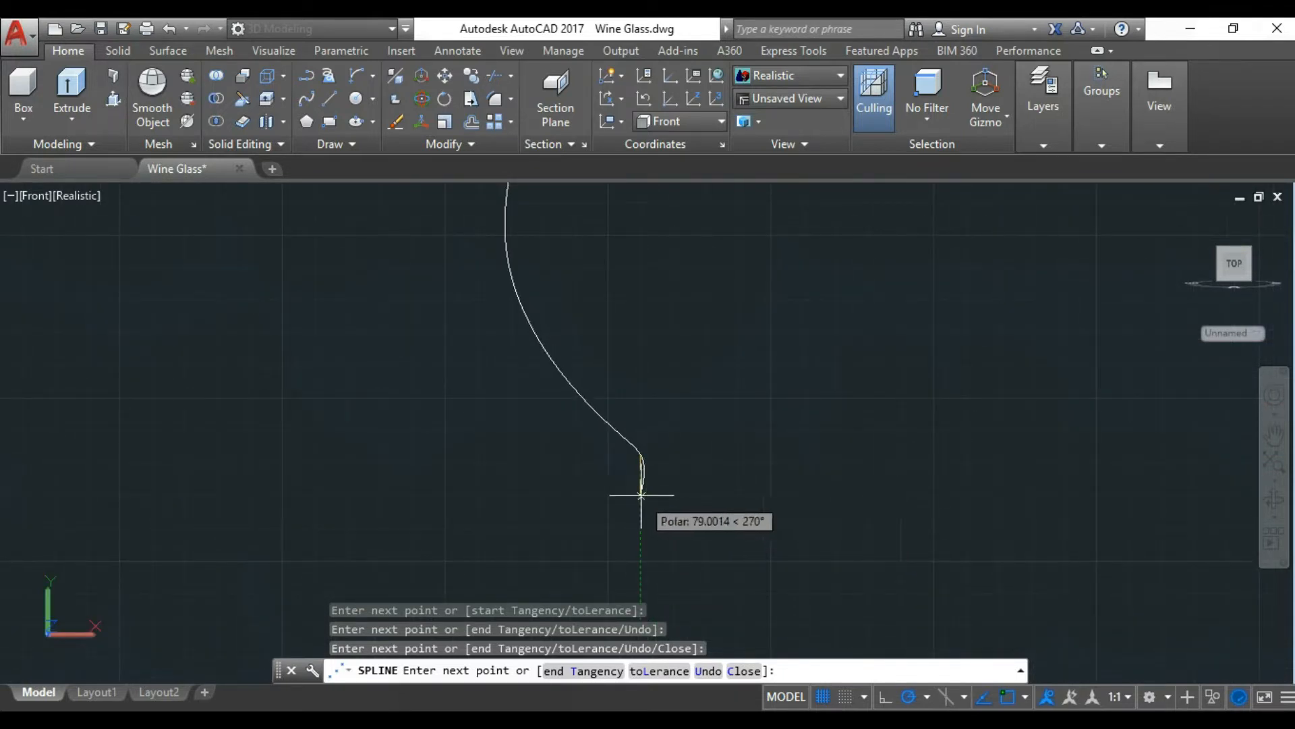
pyautogui.scroll(-2, 646, 489)
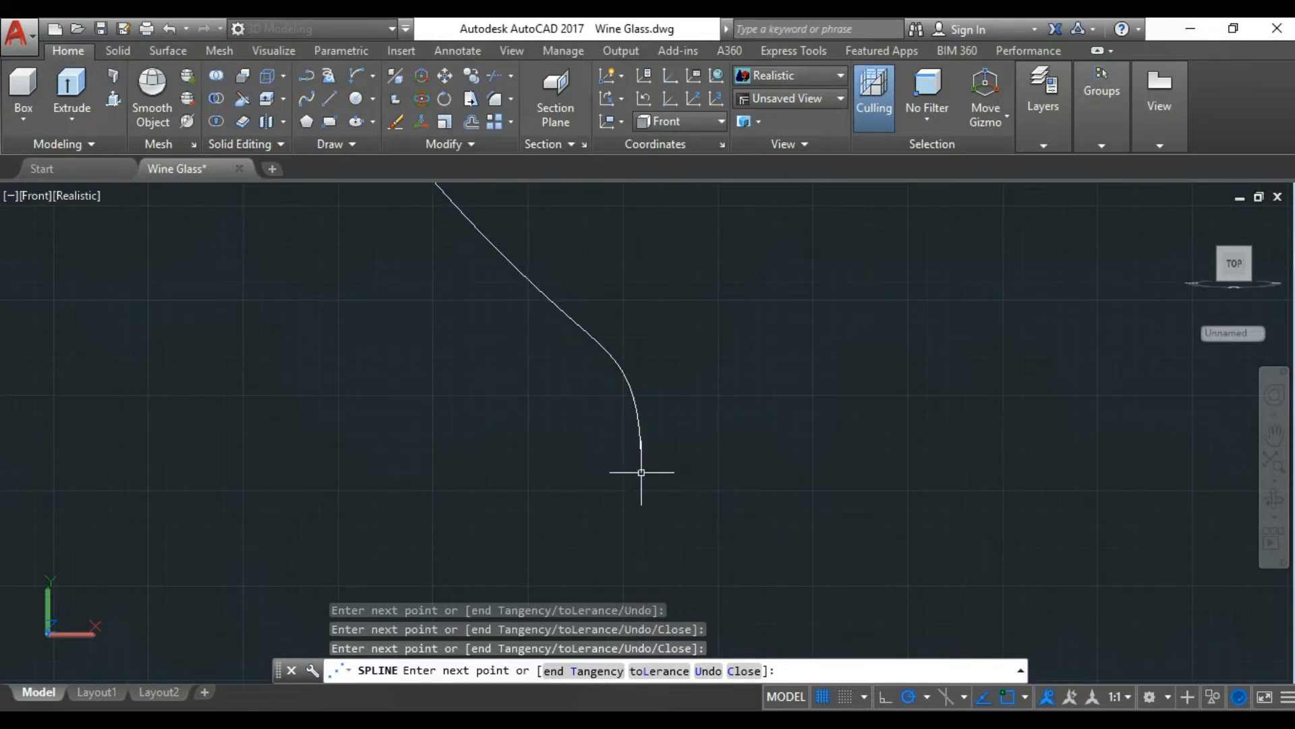
pyautogui.click(641, 472)
pyautogui.press('Return')
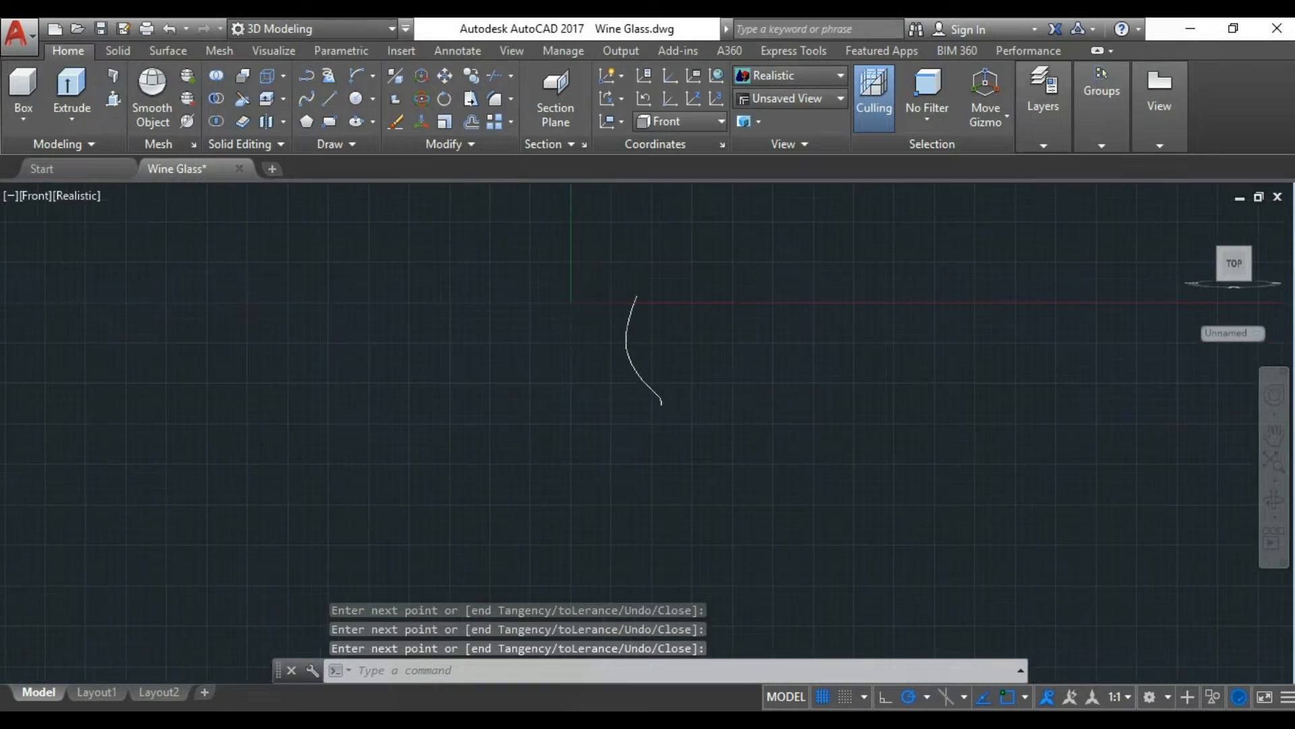
# Draw a vertical stem line straight down from the lower endpoint of the bowl spline
pyautogui.write('l')
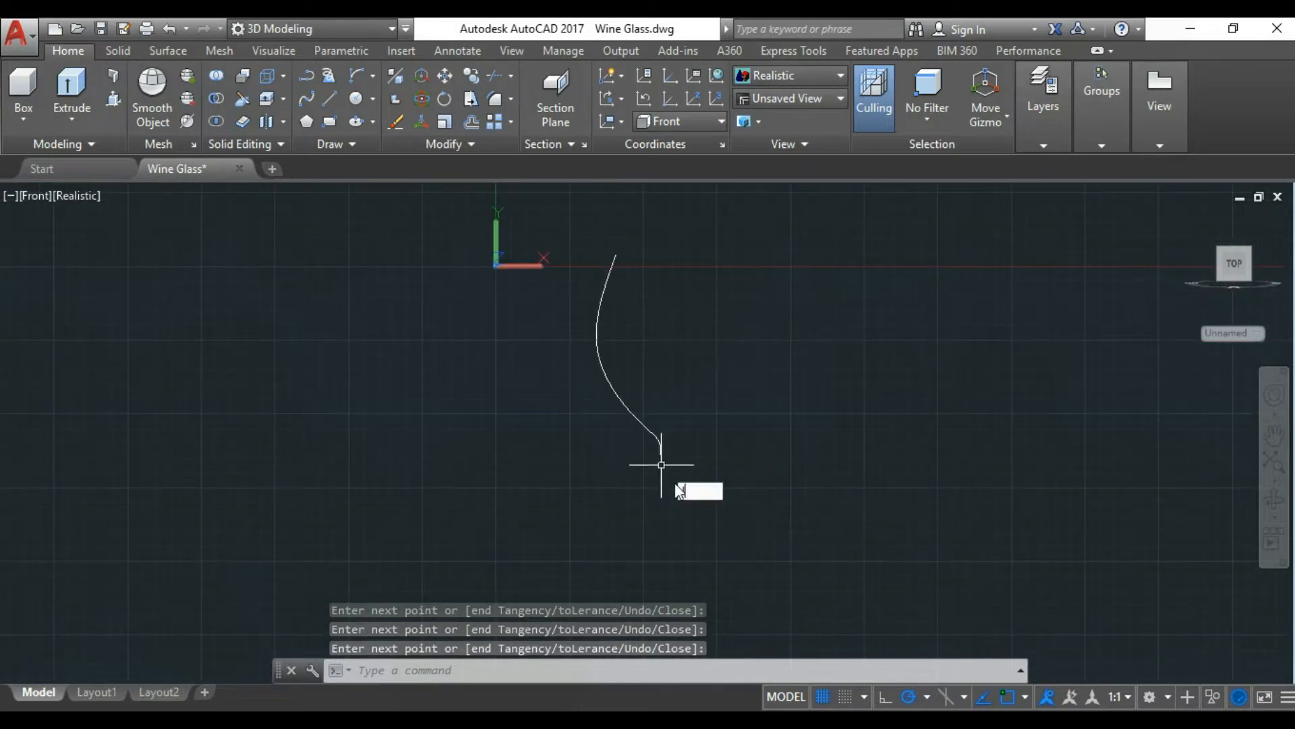
pyautogui.press('Return')
pyautogui.scroll(2, 664, 472)
pyautogui.click(646, 414)
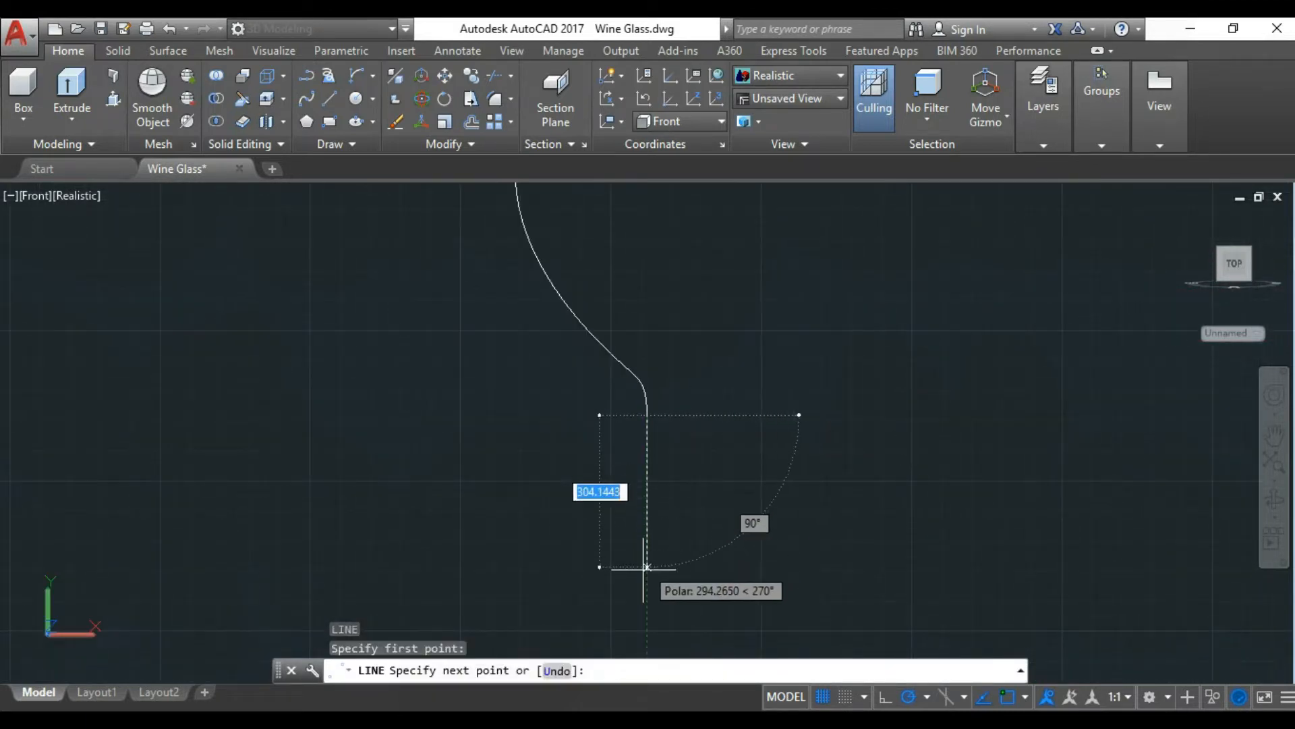
pyautogui.scroll(-2, 646, 576)
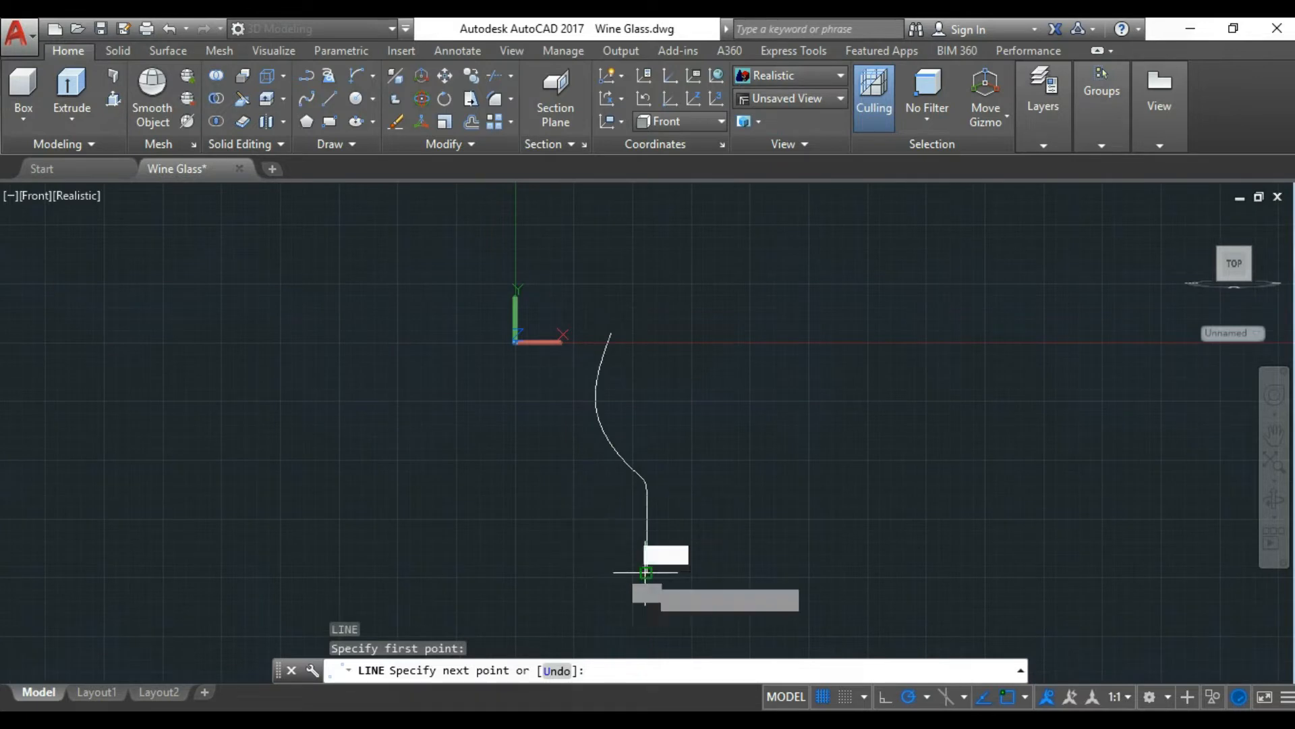
pyautogui.click(647, 572)
pyautogui.press('Return')
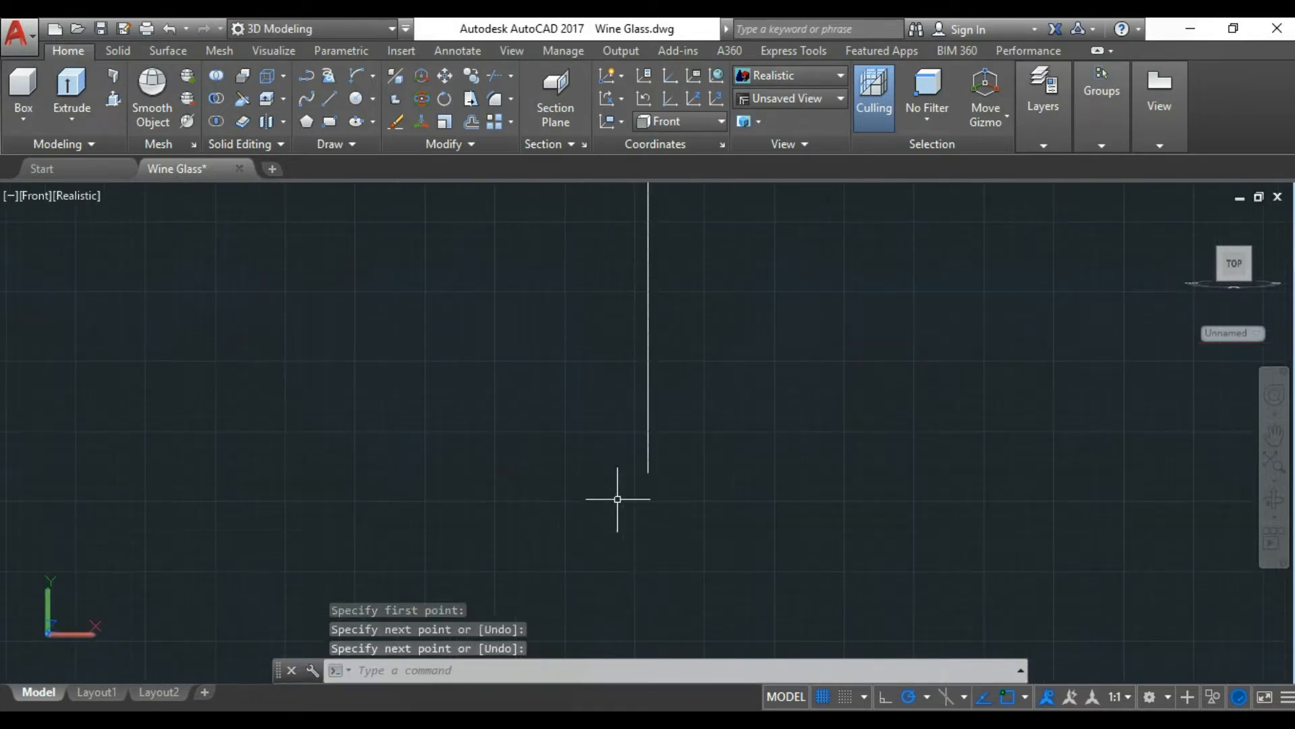
pyautogui.click(305, 101)
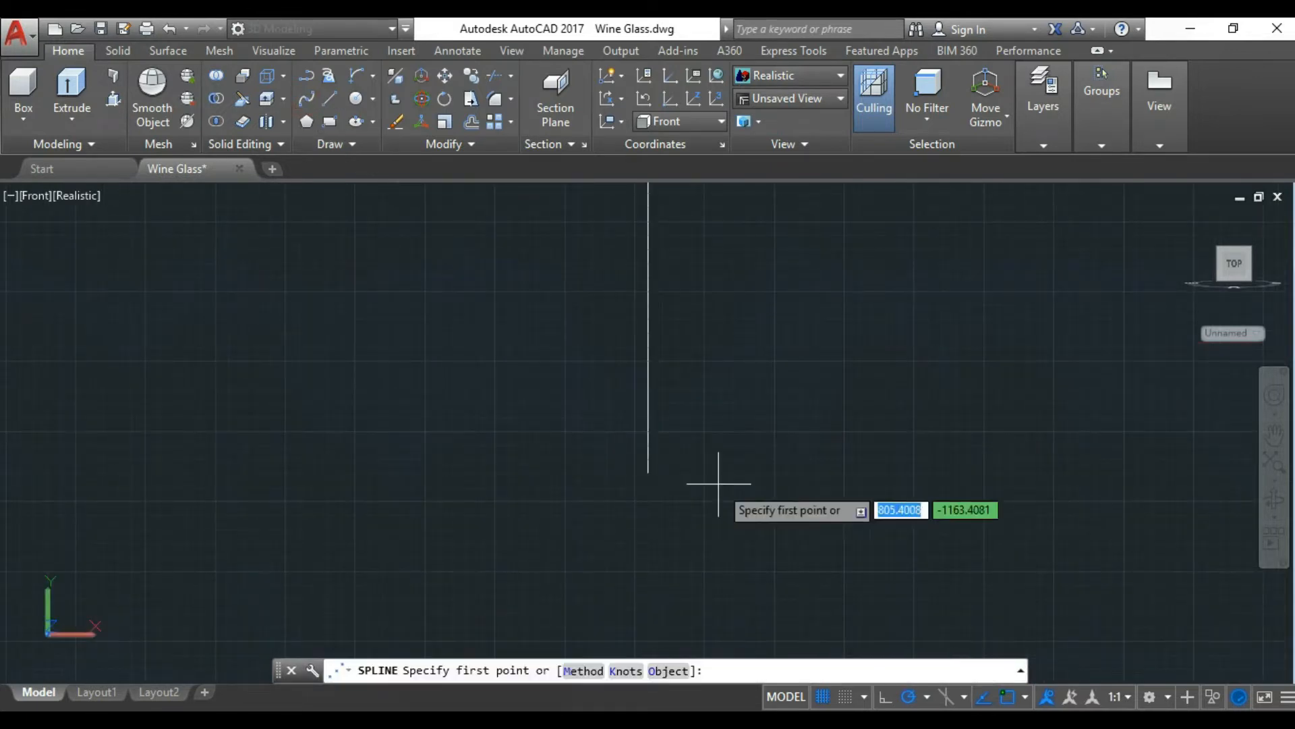
pyautogui.click(648, 473)
pyautogui.scroll(2, 652, 514)
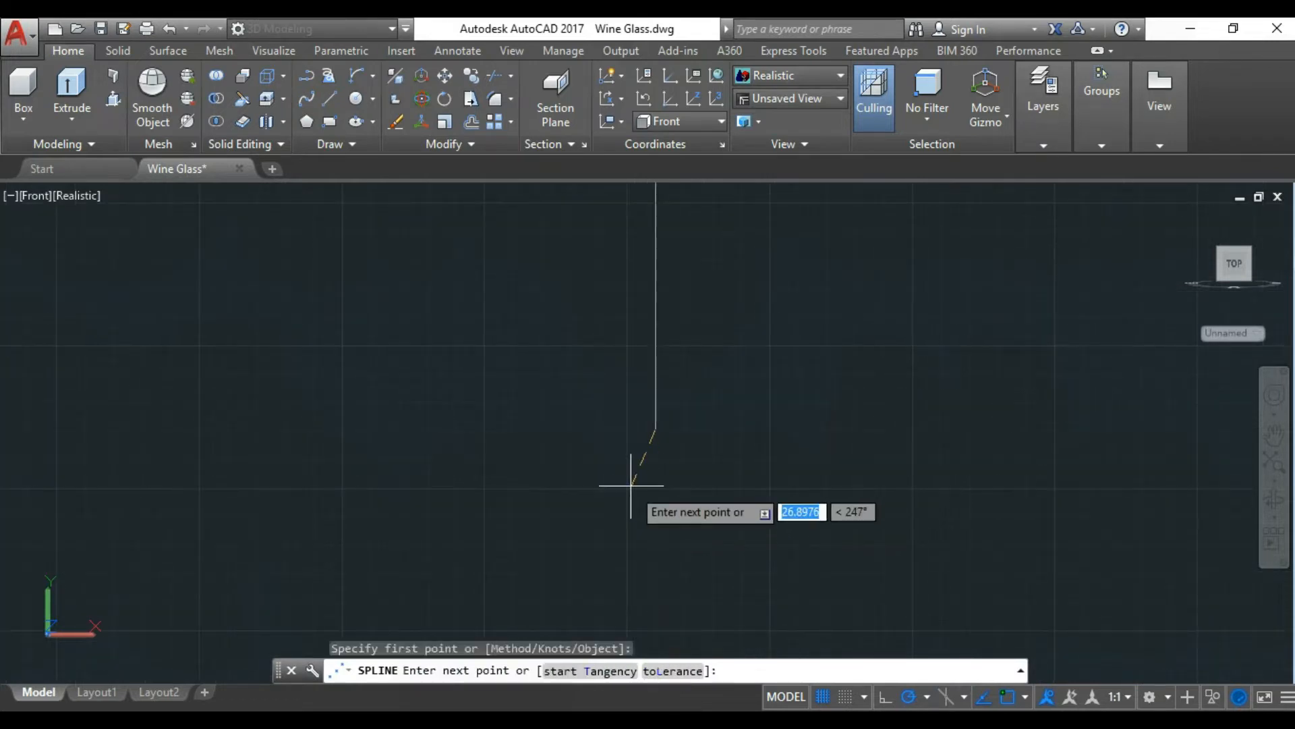
pyautogui.click(619, 491)
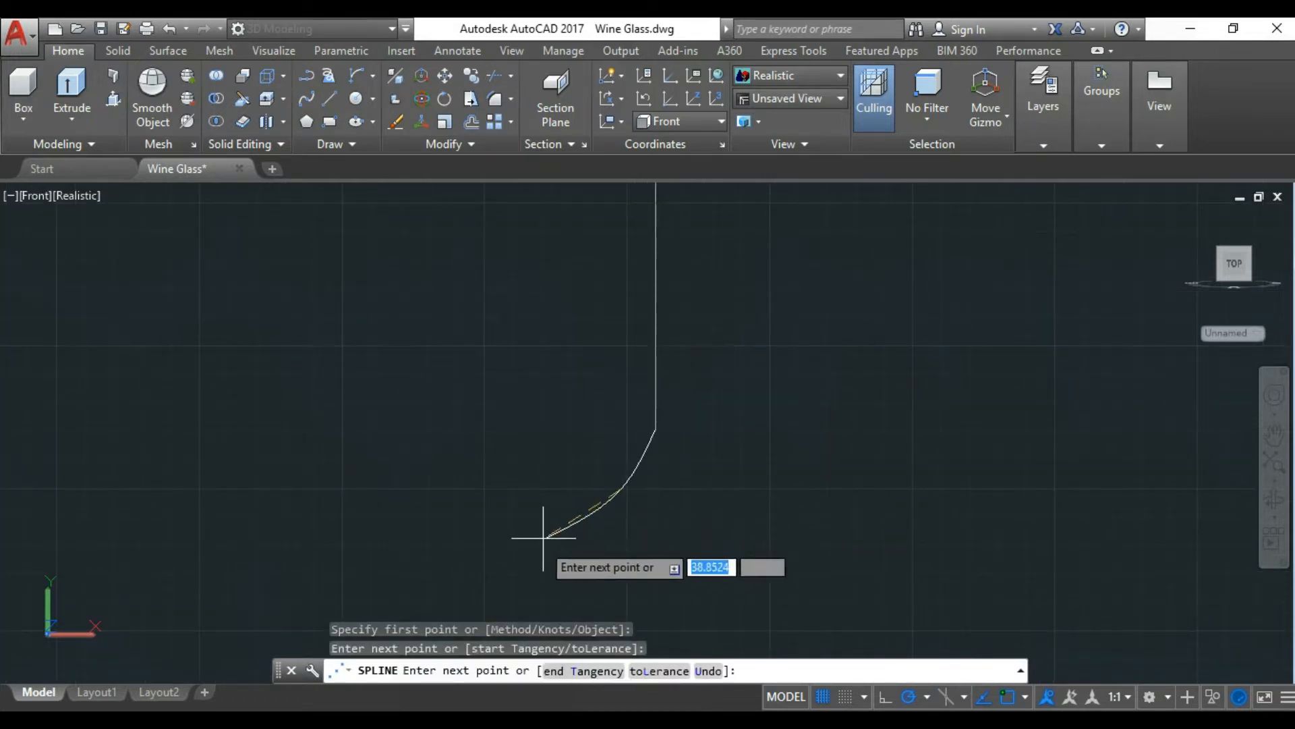
pyautogui.press('Escape')
pyautogui.press('Return')
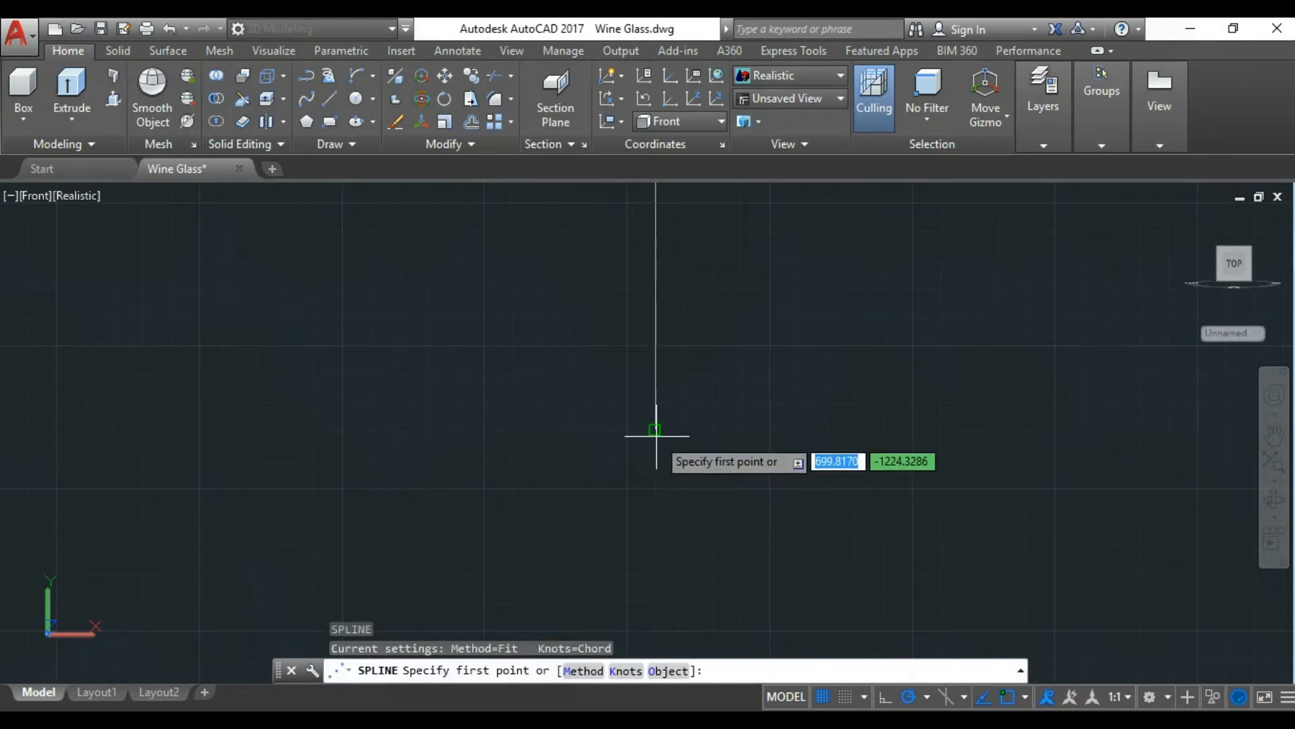
pyautogui.click(656, 430)
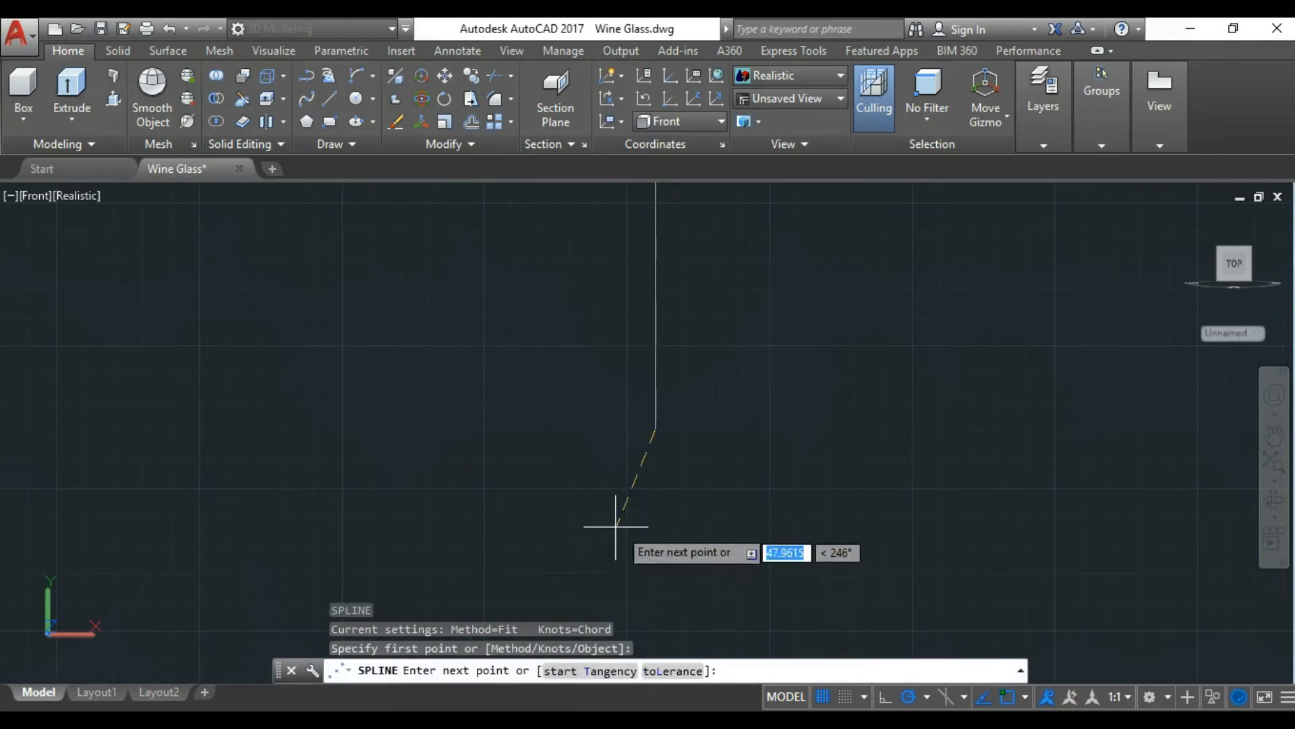
pyautogui.scroll(-4, 644, 465)
pyautogui.scroll(-2, 604, 512)
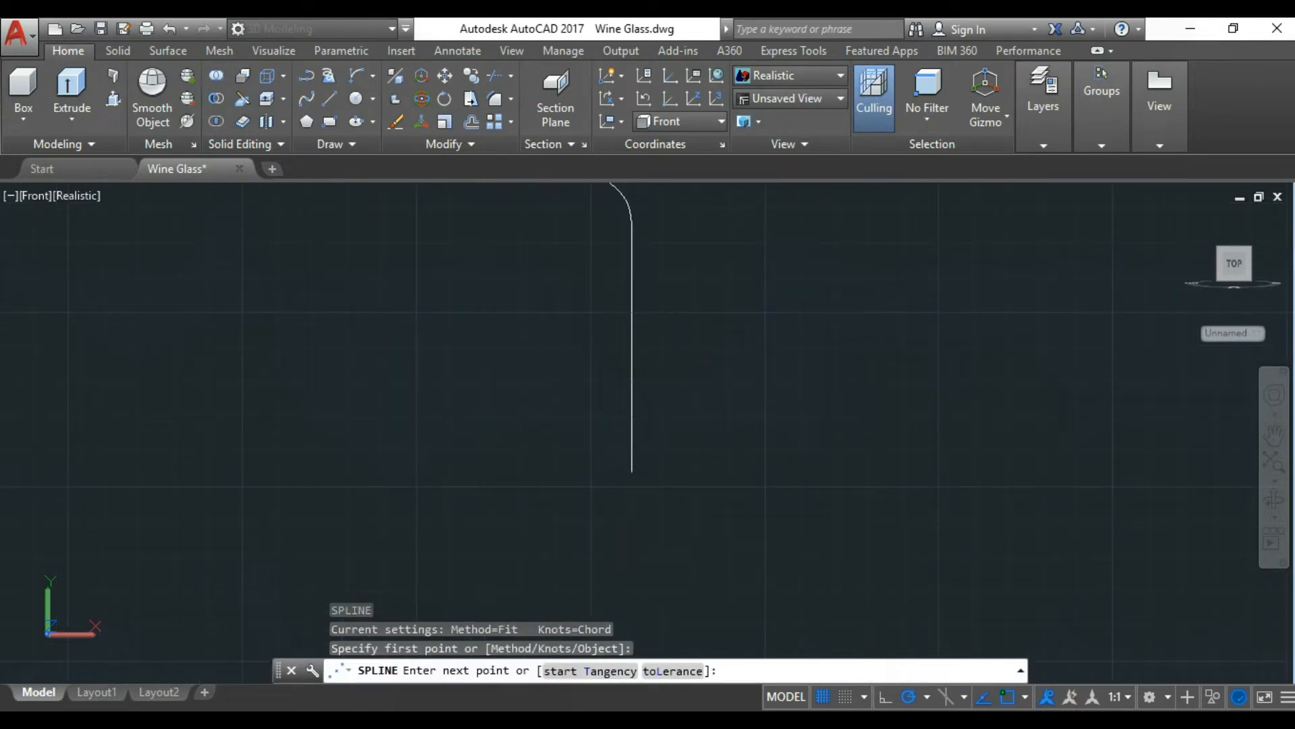
pyautogui.click(578, 518)
pyautogui.press('Escape')
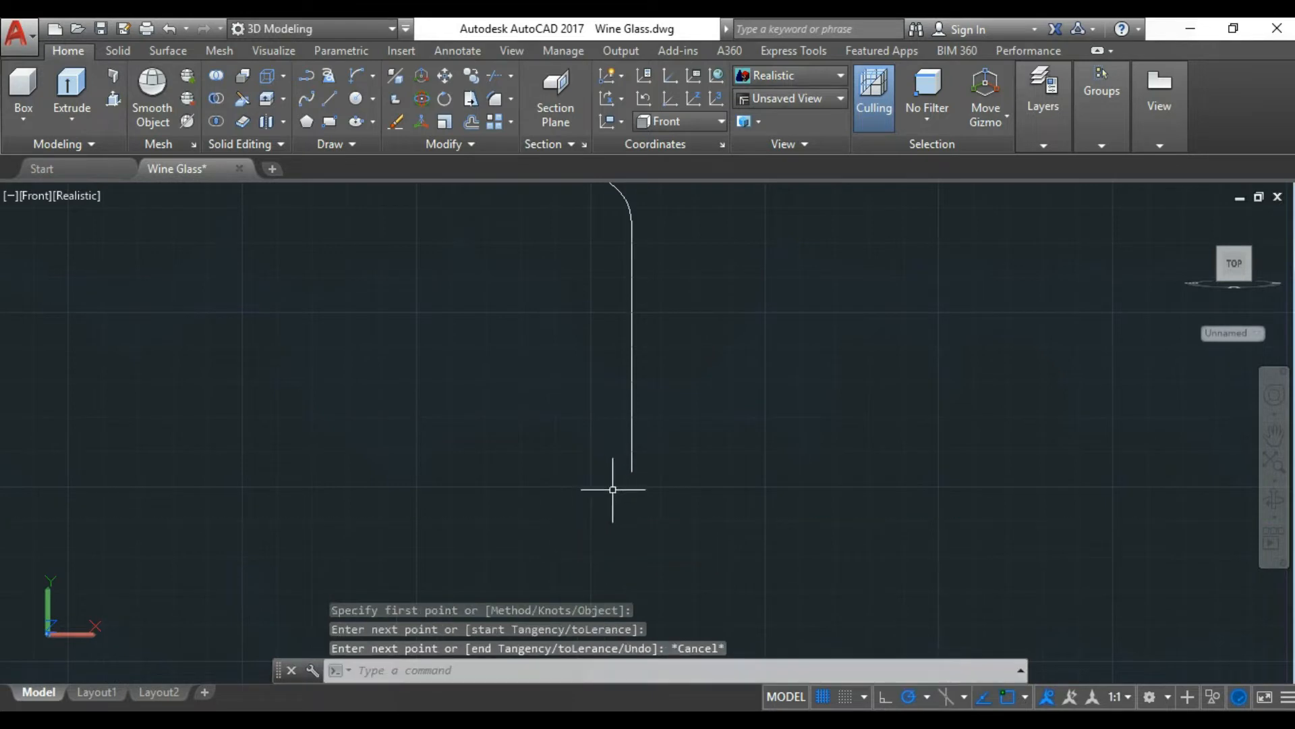
# Draw the foot as a spline from the stem's lower endpoint, running slightly downward and curving outward on the bowl's side
pyautogui.scroll(6, 613, 492)
pyautogui.press('Return')
pyautogui.click(717, 402)
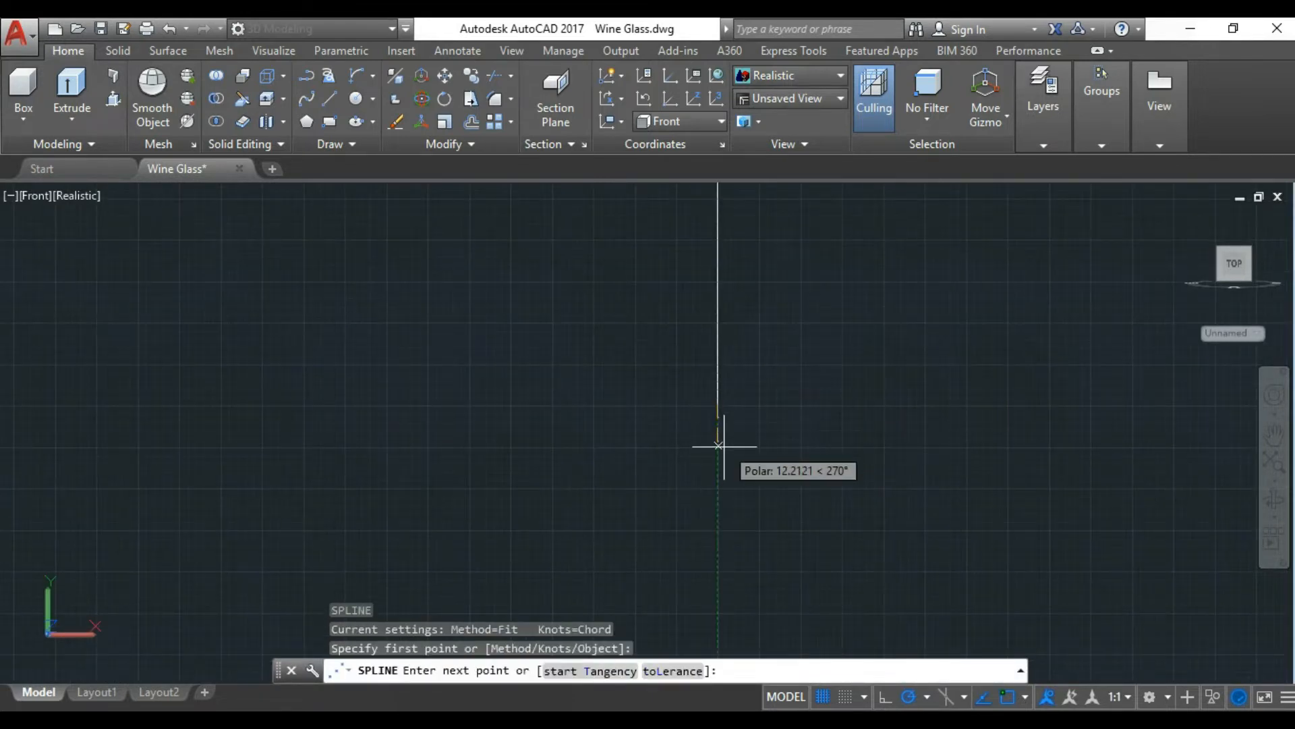
pyautogui.click(722, 485)
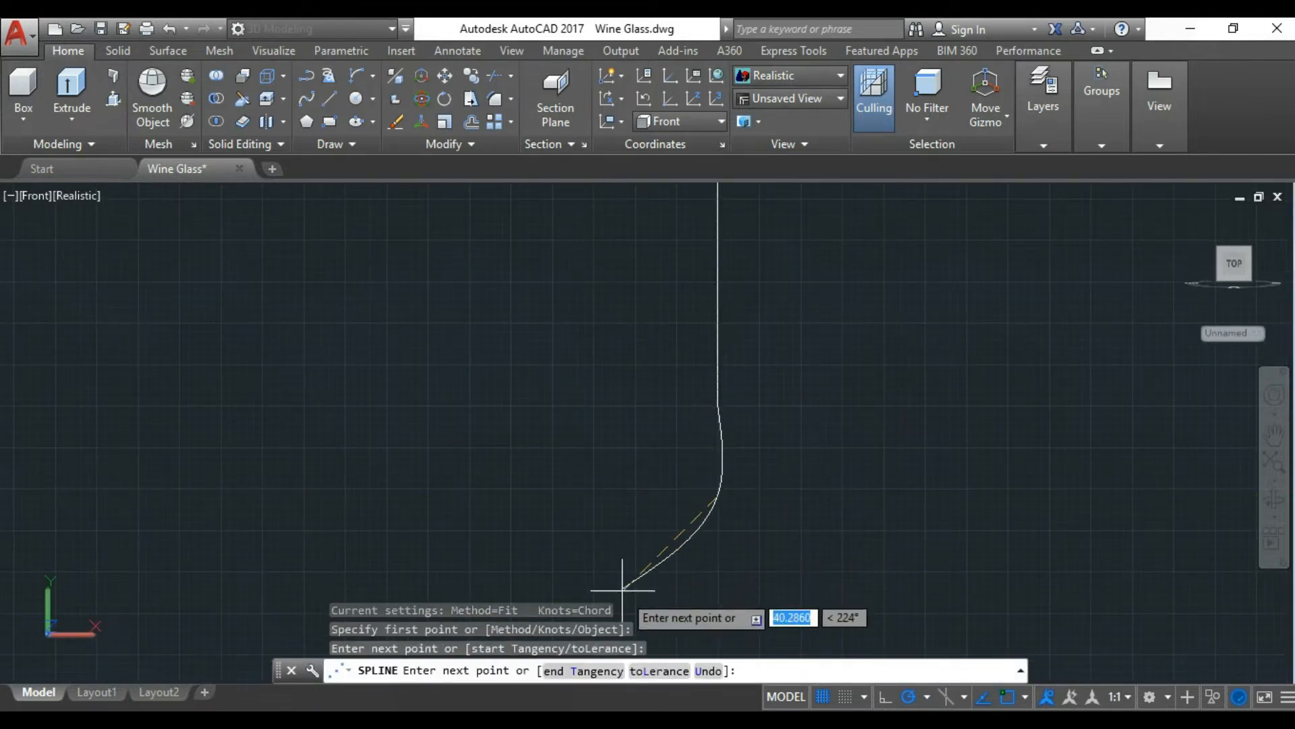
pyautogui.scroll(-3, 644, 452)
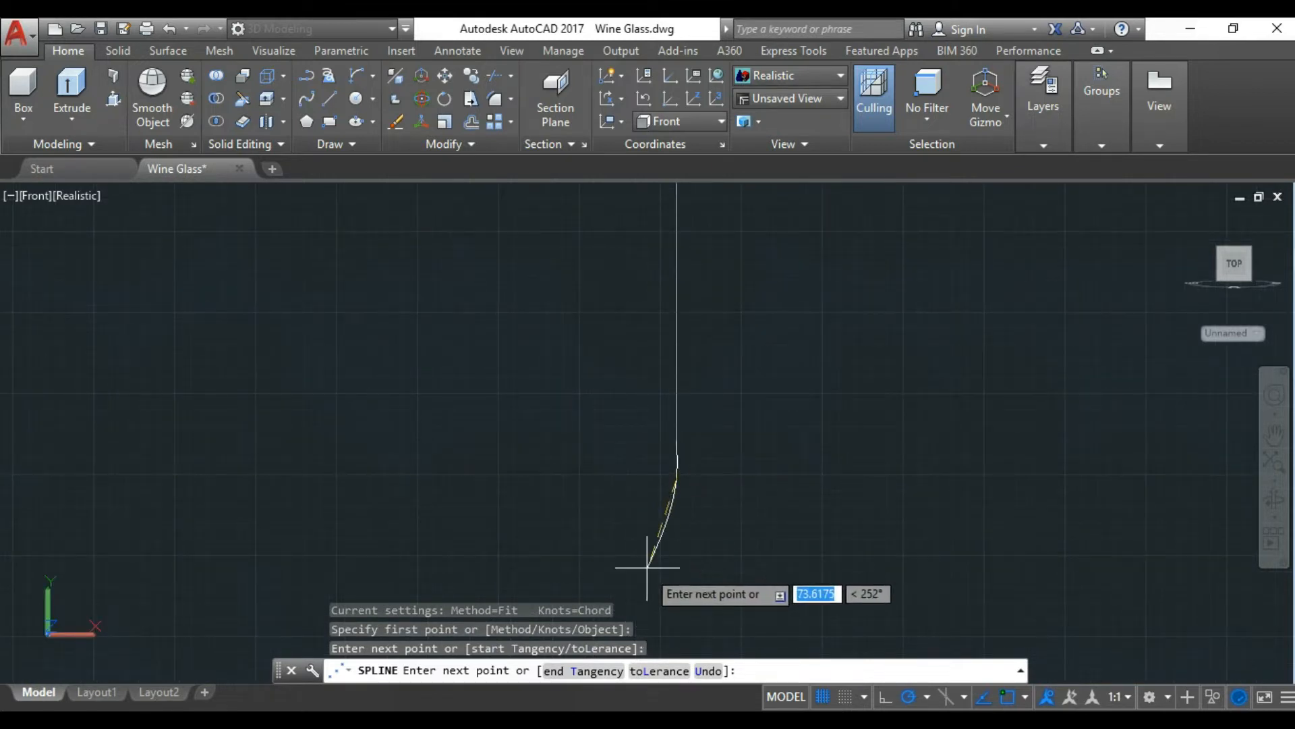
pyautogui.scroll(-1, 617, 536)
pyautogui.scroll(-3, 597, 568)
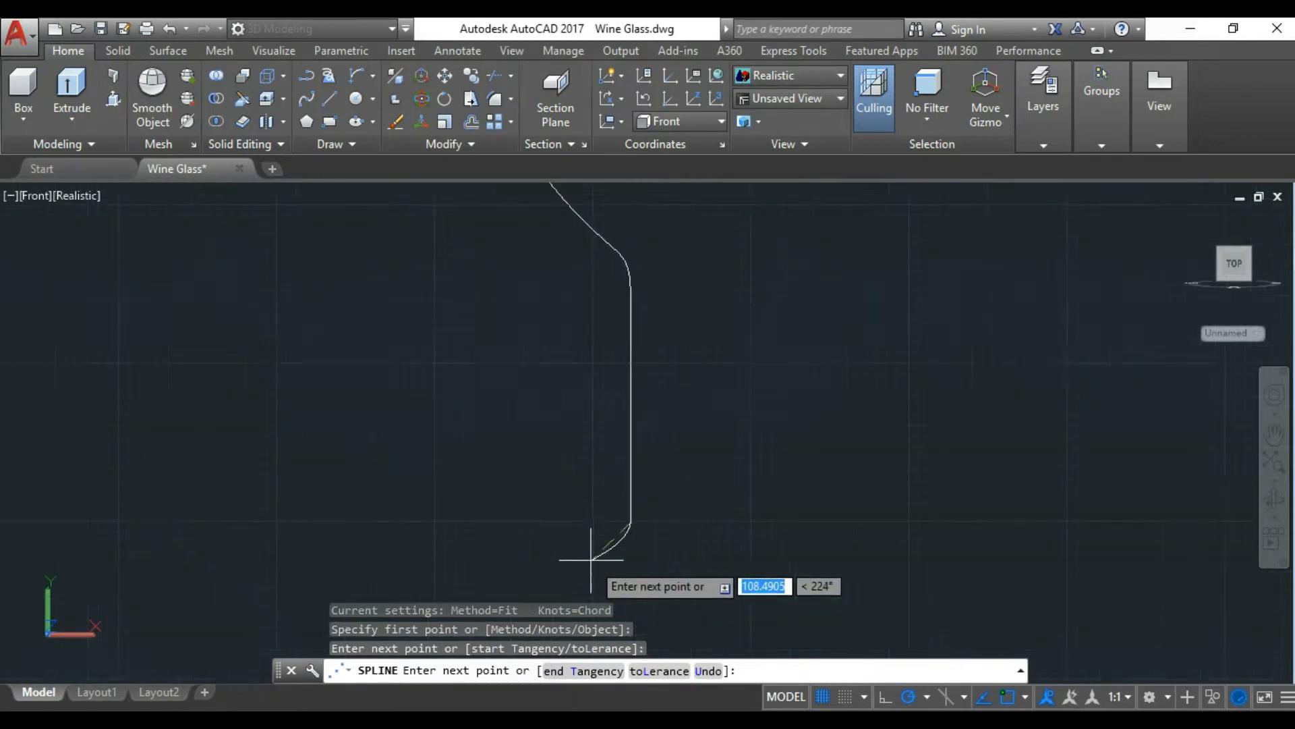
pyautogui.click(554, 591)
pyautogui.press('Return')
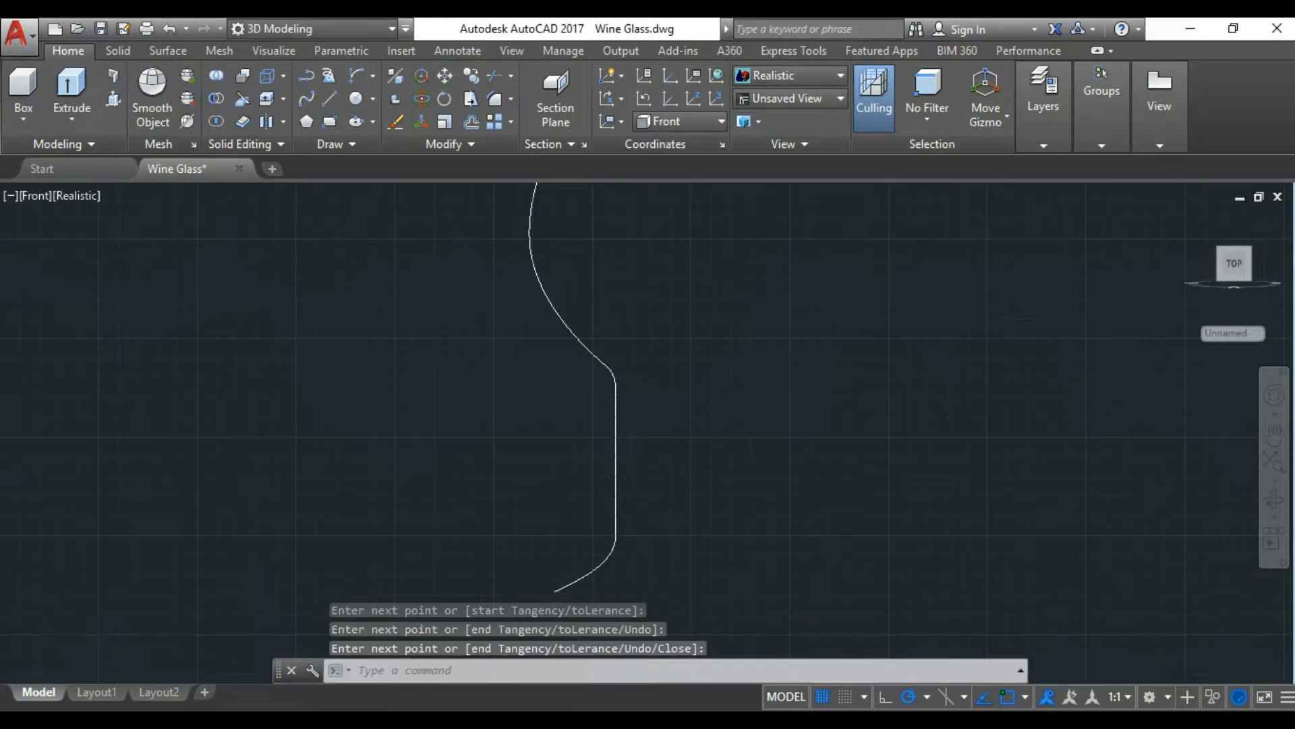
# Join the bowl spline, stem line and foot spline into a single profile curve
pyautogui.scroll(-2, 616, 405)
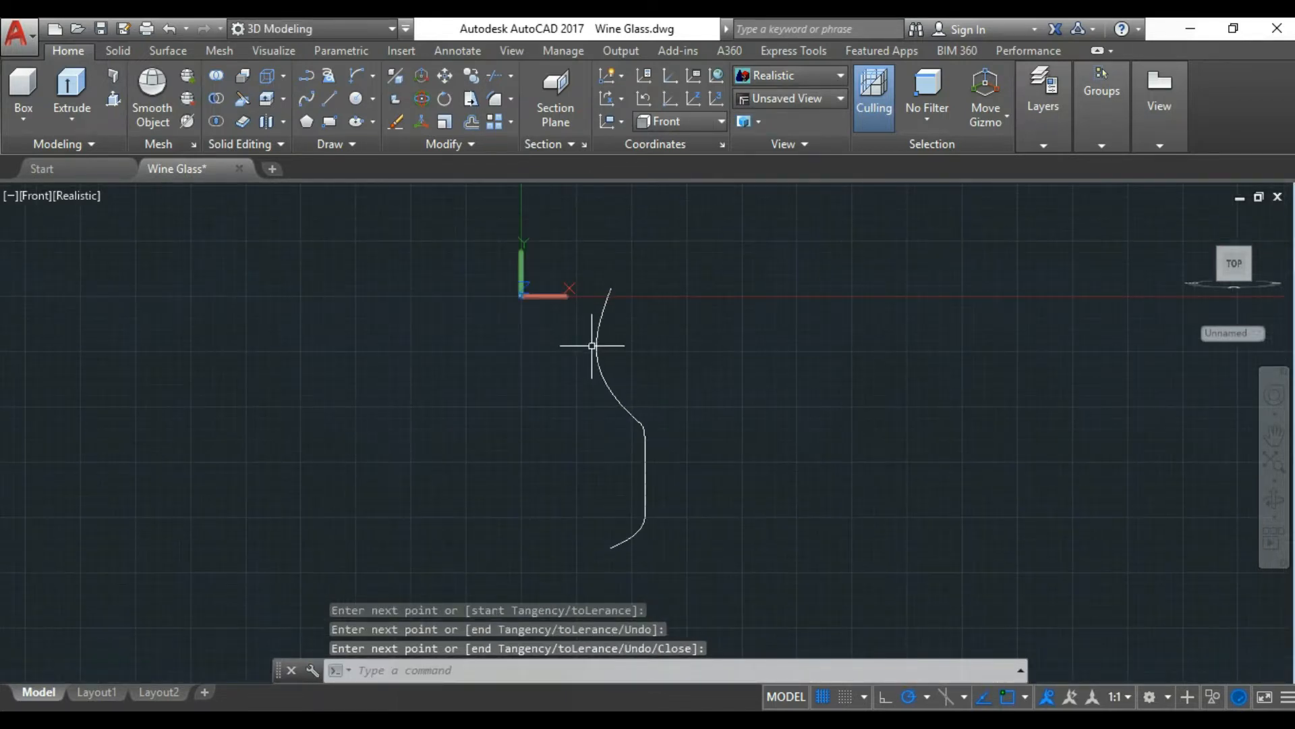
pyautogui.scroll(2, 593, 350)
pyautogui.scroll(-2, 610, 342)
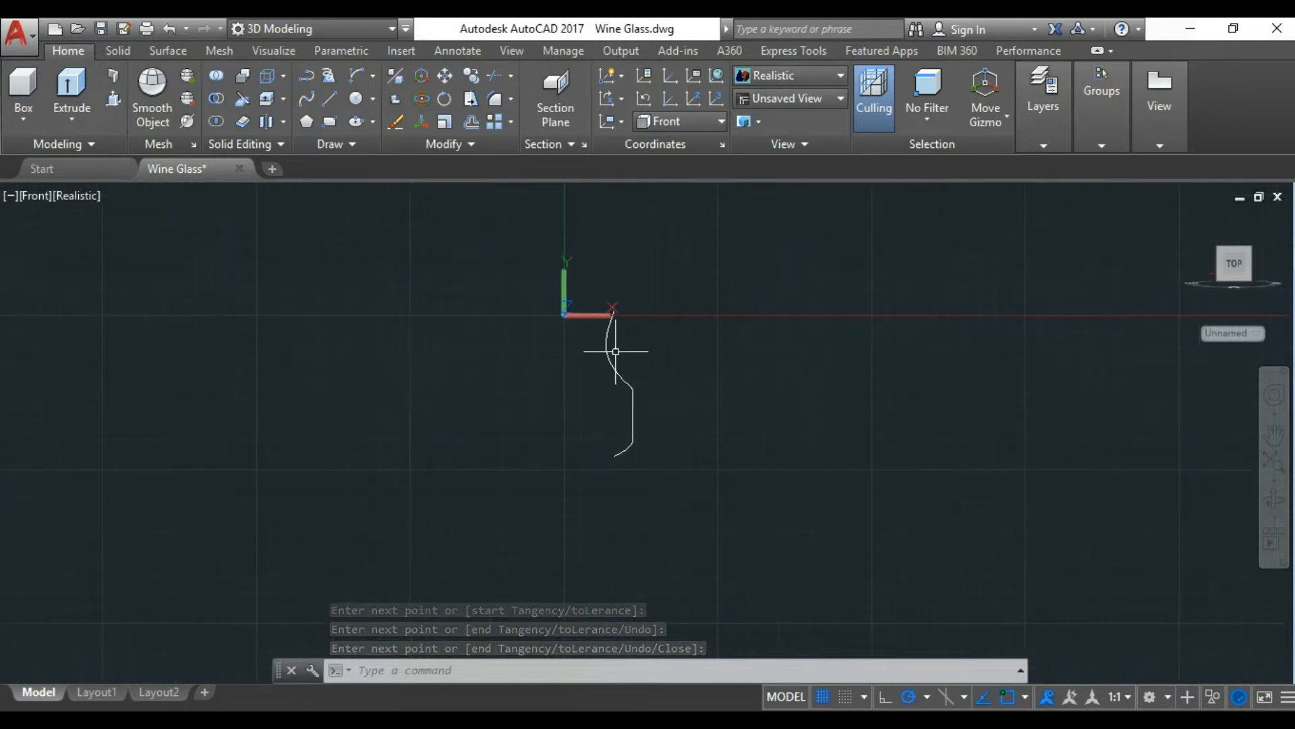
pyautogui.write('join')
pyautogui.press('Return')
pyautogui.click(559, 268)
pyautogui.click(688, 467)
pyautogui.press('Return')
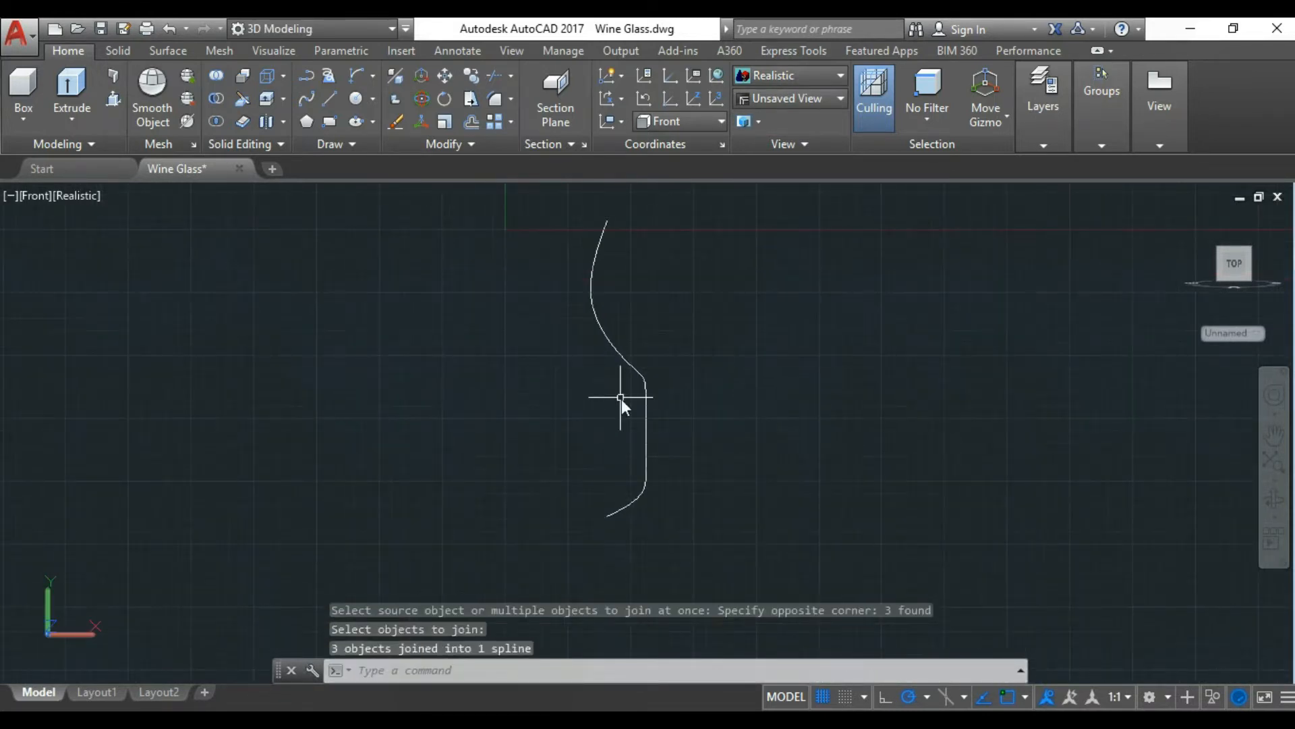
# Offset the joined profile curve by 10 units toward the inner side of the glass
pyautogui.write('o')
pyautogui.press('Return')
pyautogui.press('Return')
pyautogui.scroll(3, 652, 390)
pyautogui.click(653, 389)
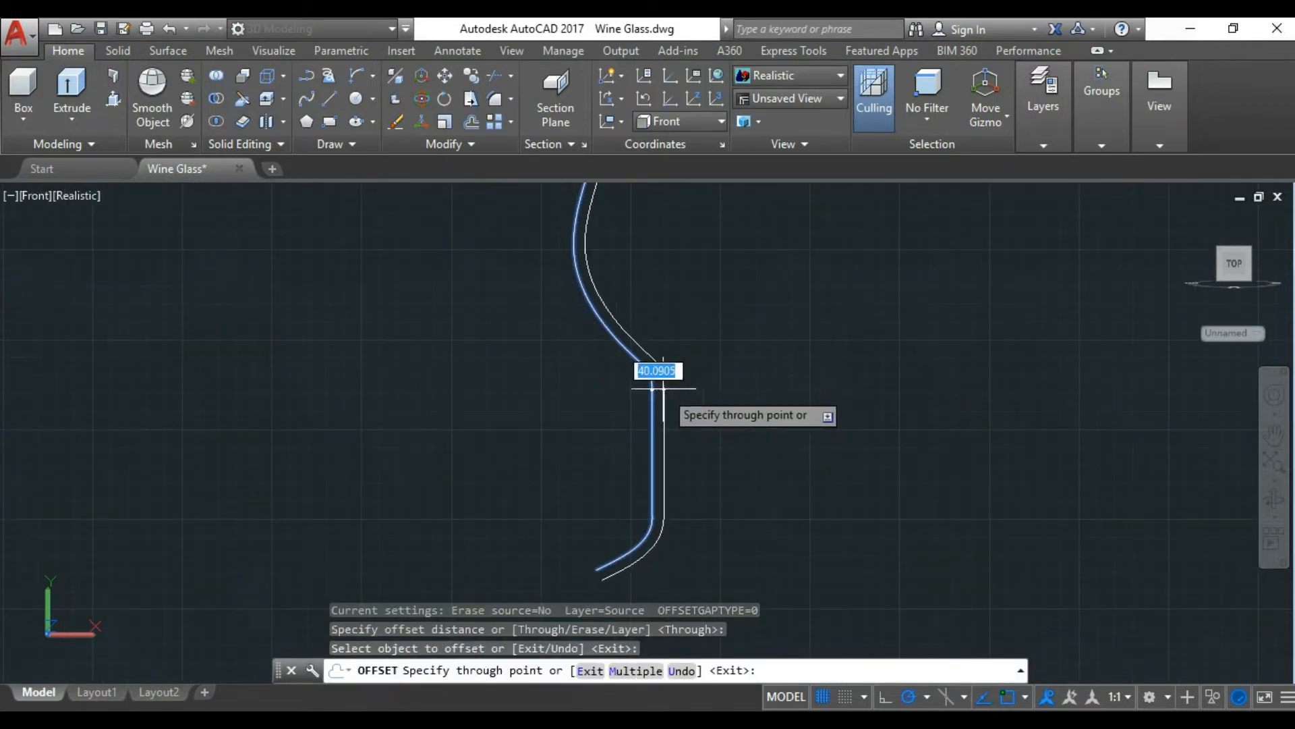
pyautogui.scroll(2, 661, 388)
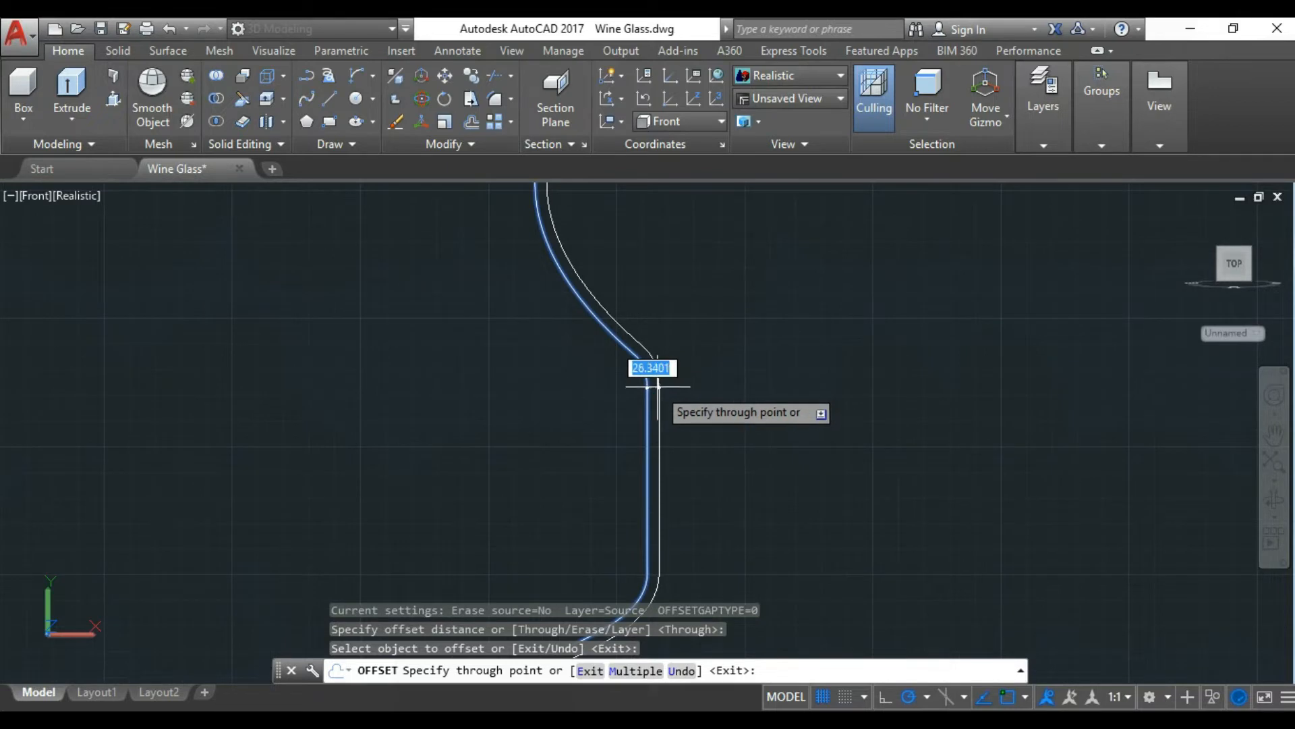
pyautogui.scroll(3, 651, 386)
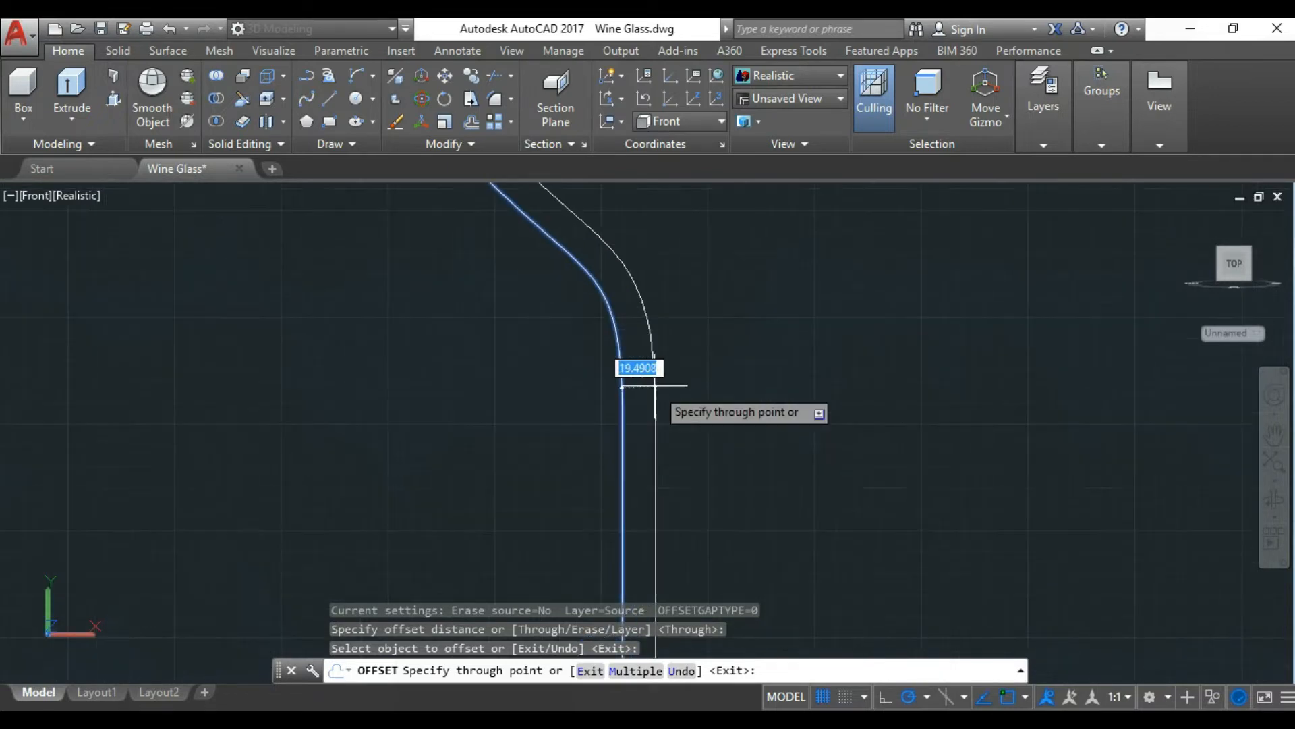
pyautogui.scroll(-6, 635, 388)
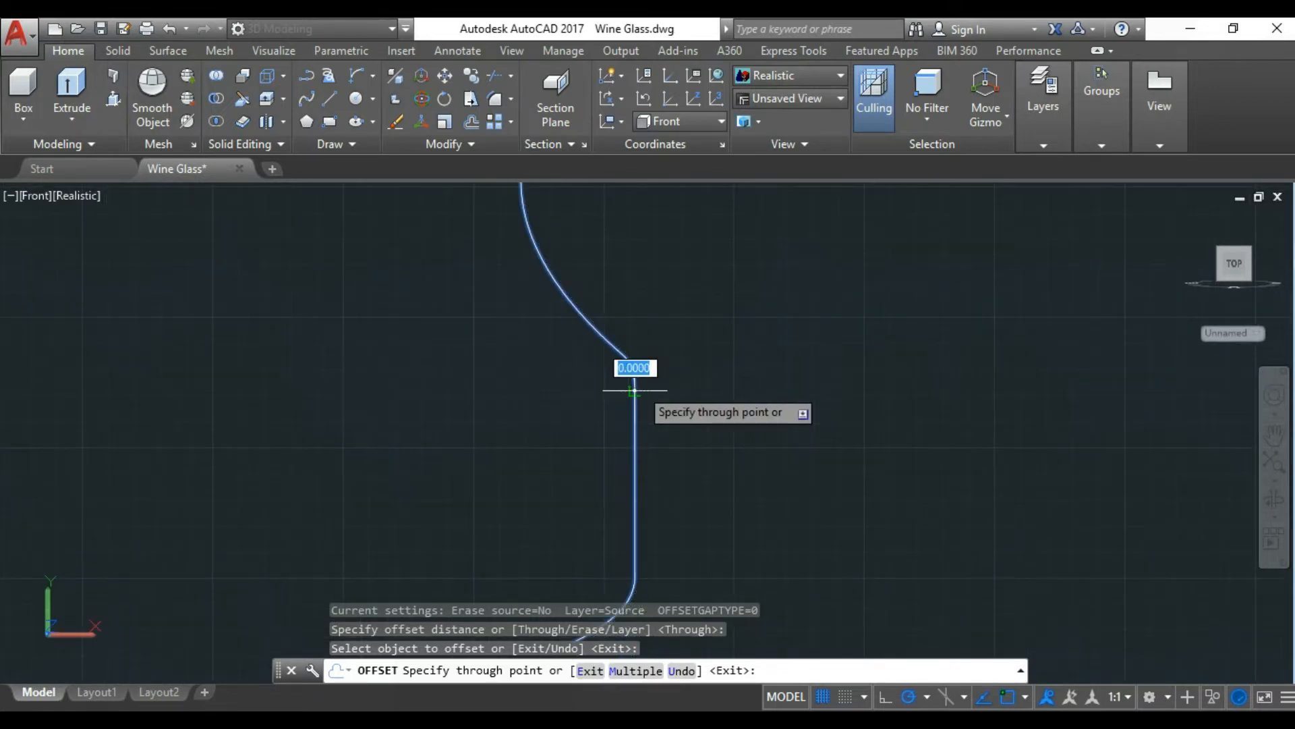
pyautogui.scroll(5, 635, 388)
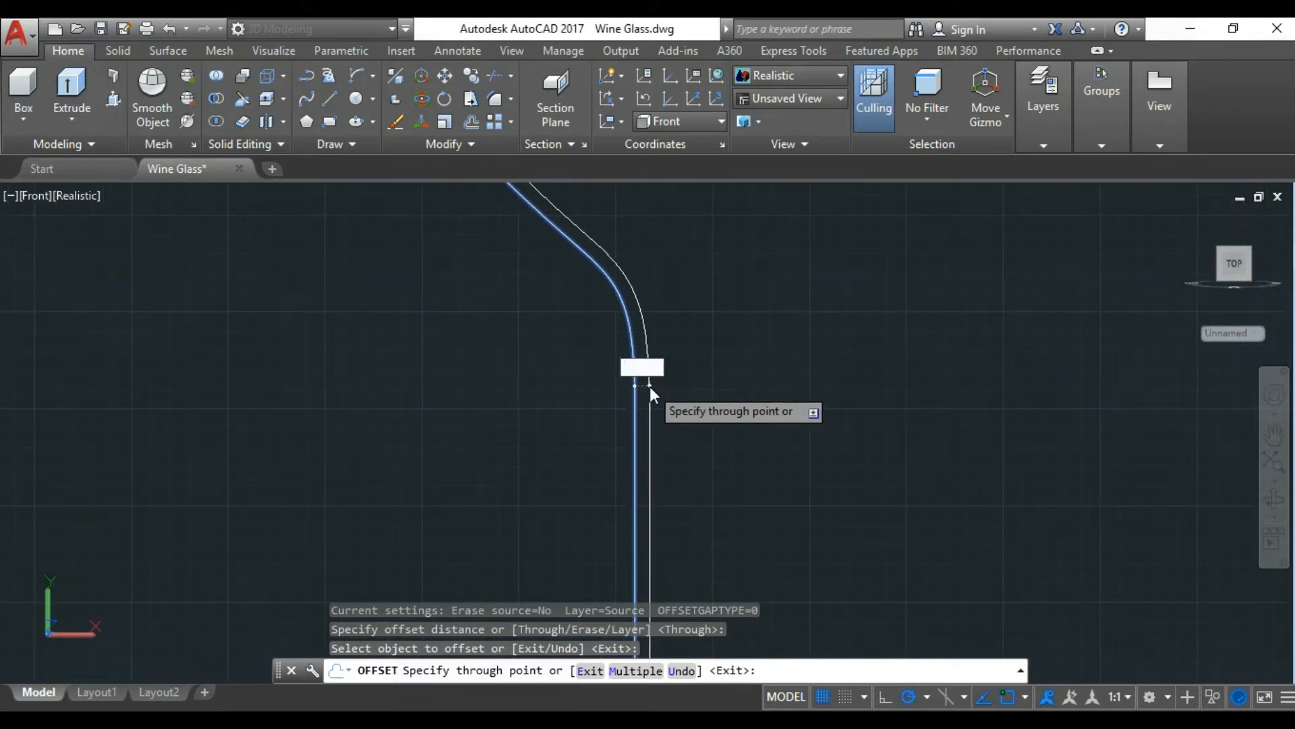
pyautogui.write('10')
pyautogui.press('Return')
pyautogui.scroll(-4, 648, 385)
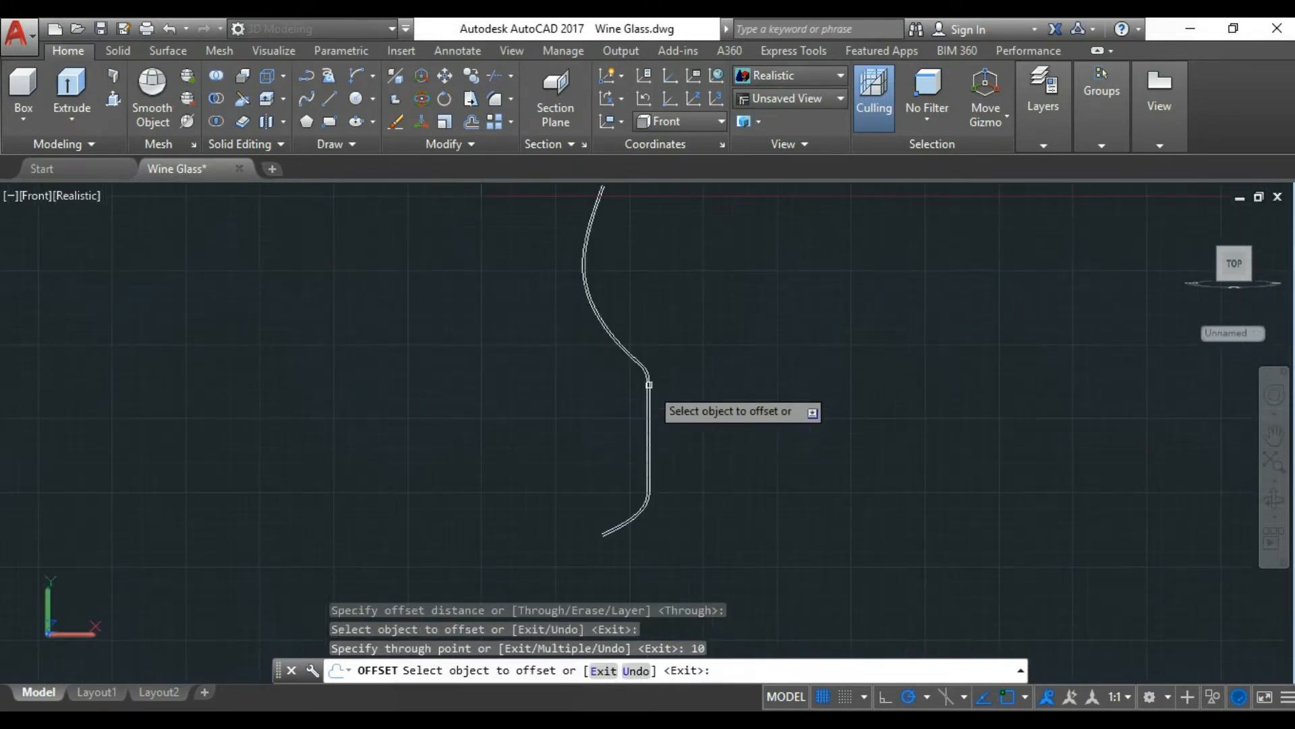
pyautogui.press('Escape')
# Close the rim with a start-end-direction arc between the upper endpoints of the two profile curves, bulging upward
pyautogui.scroll(5, 624, 270)
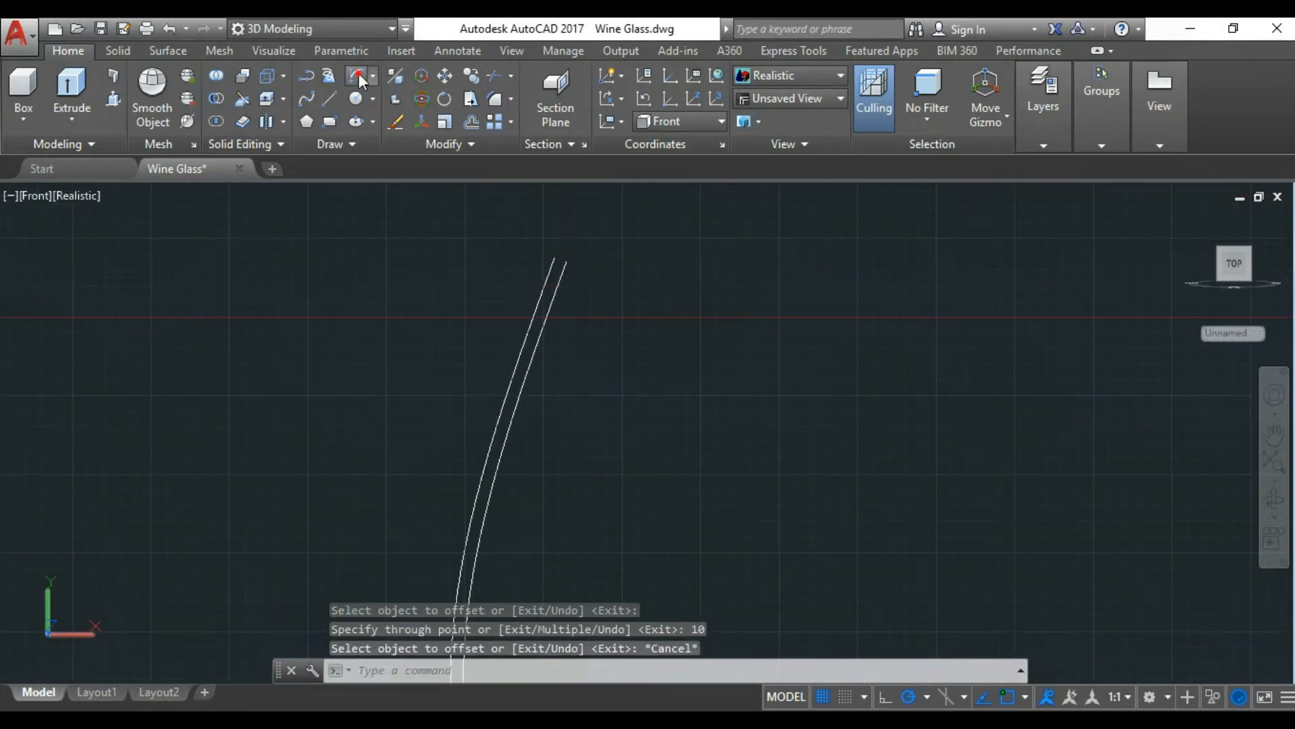
pyautogui.click(360, 78)
pyautogui.scroll(6, 607, 266)
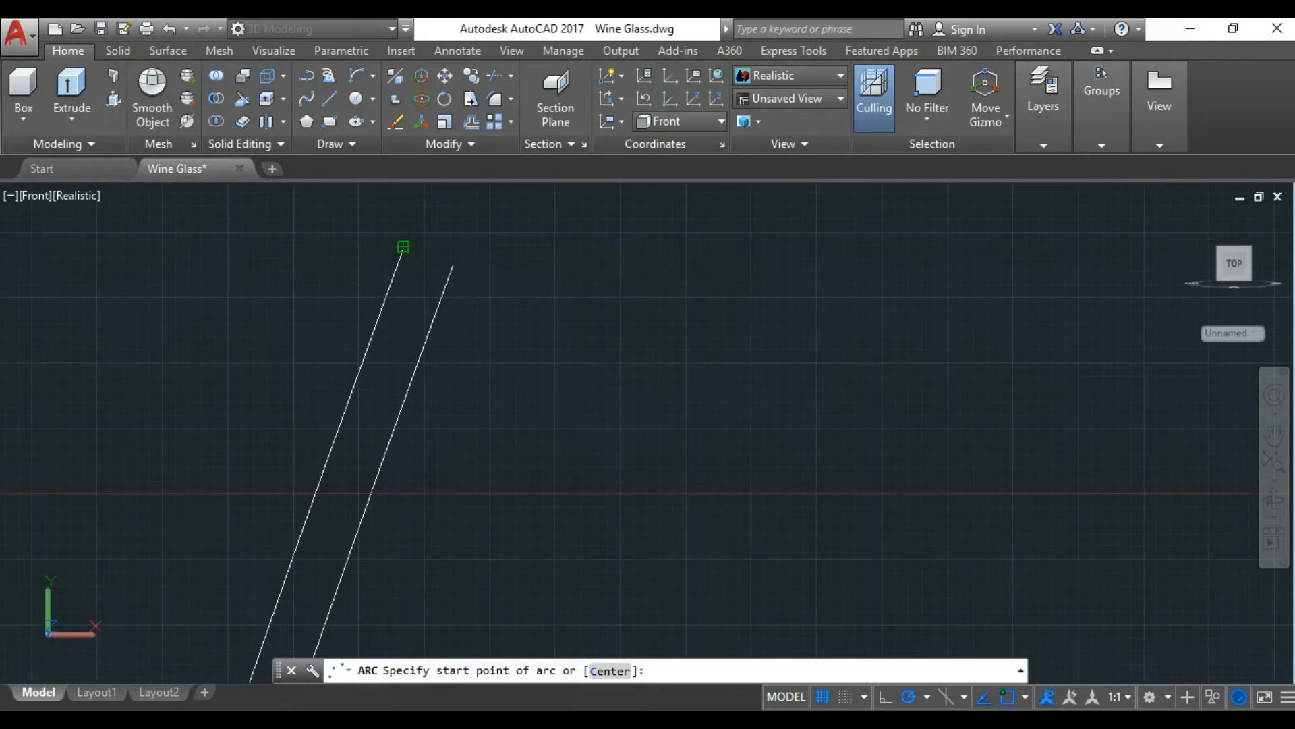
pyautogui.click(403, 247)
pyautogui.click(452, 266)
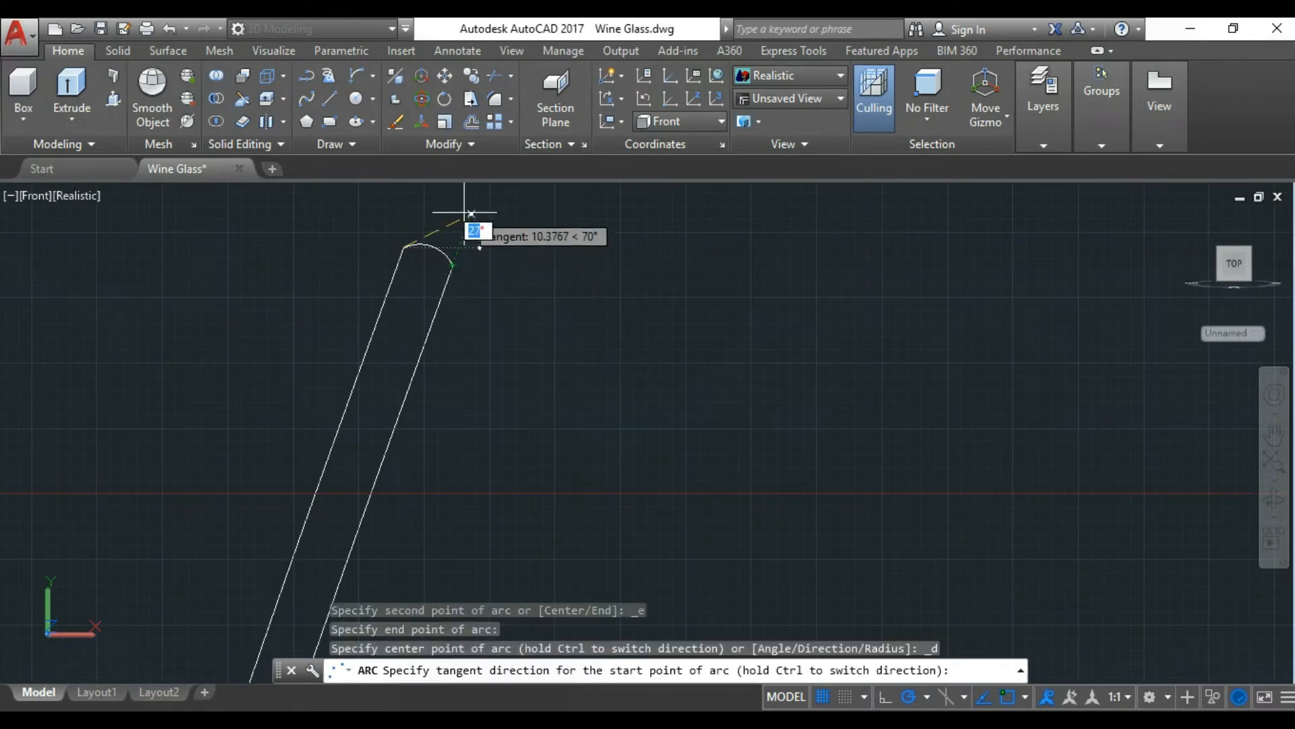
pyautogui.scroll(-3, 471, 213)
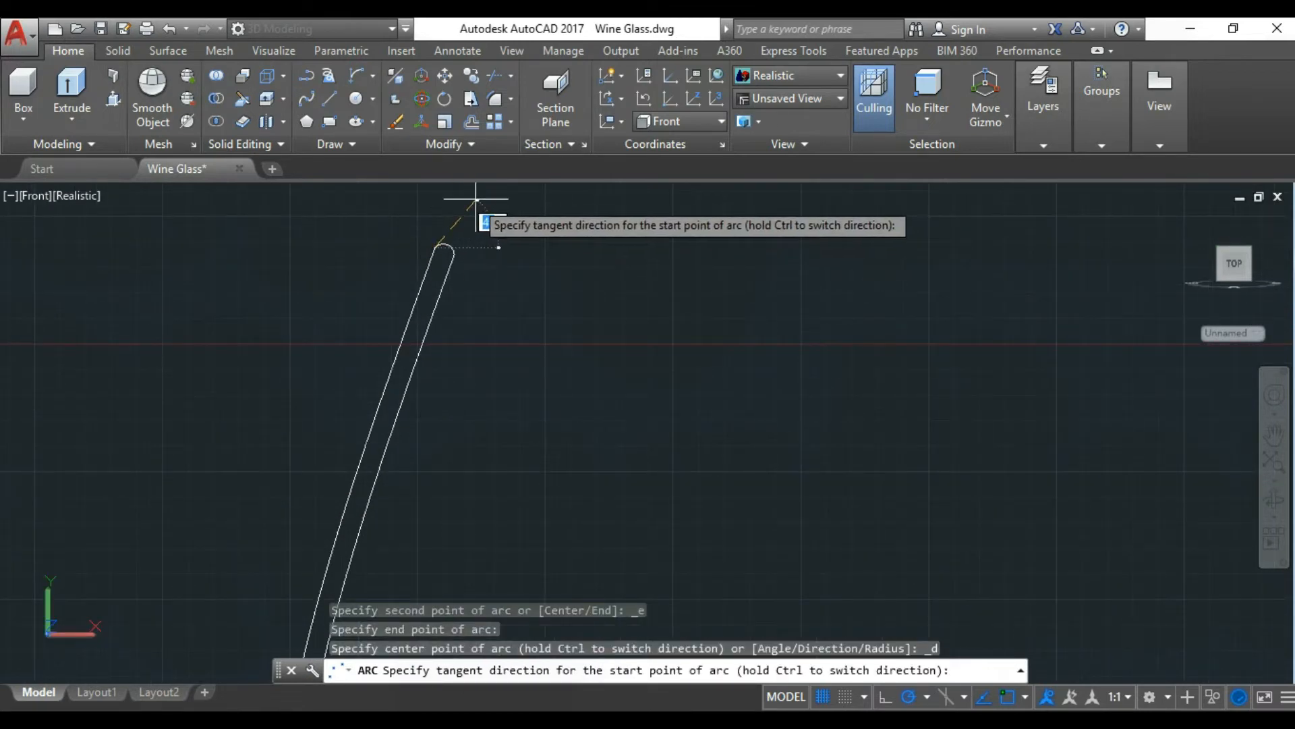
pyautogui.click(445, 199)
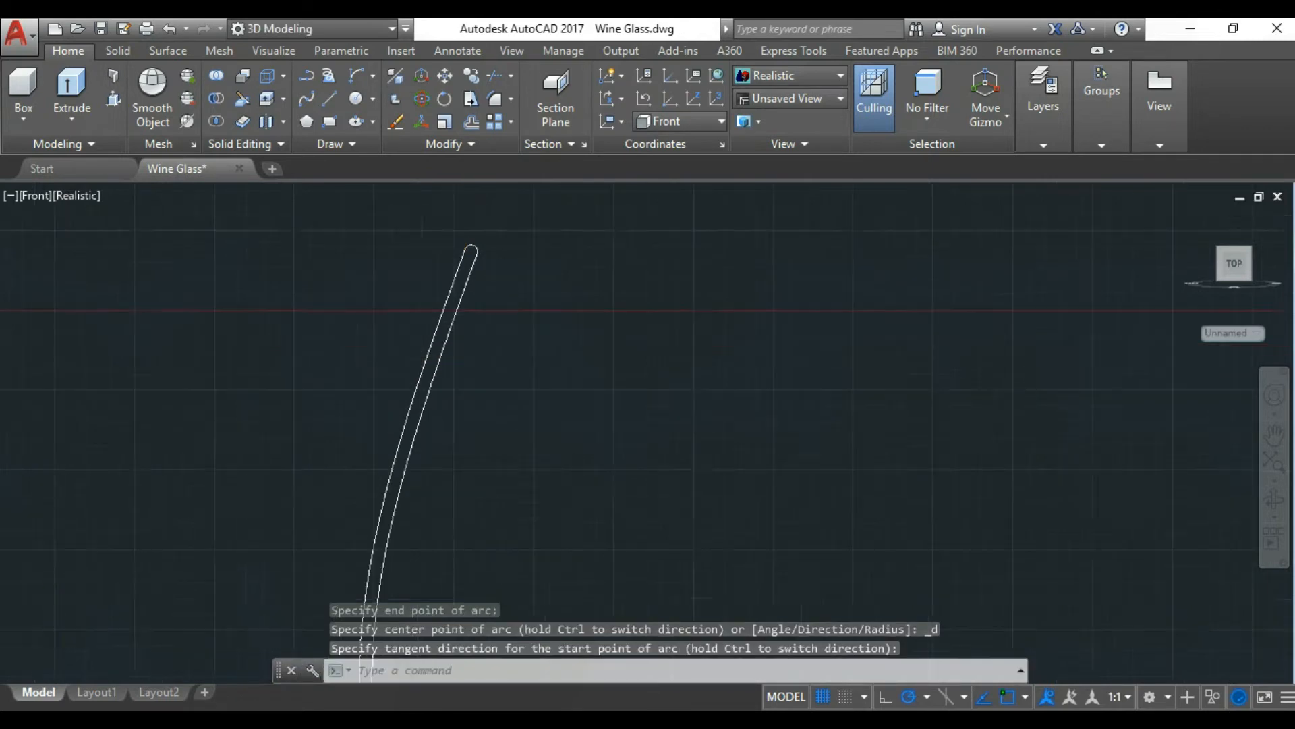
pyautogui.scroll(9, 510, 573)
pyautogui.press('Return')
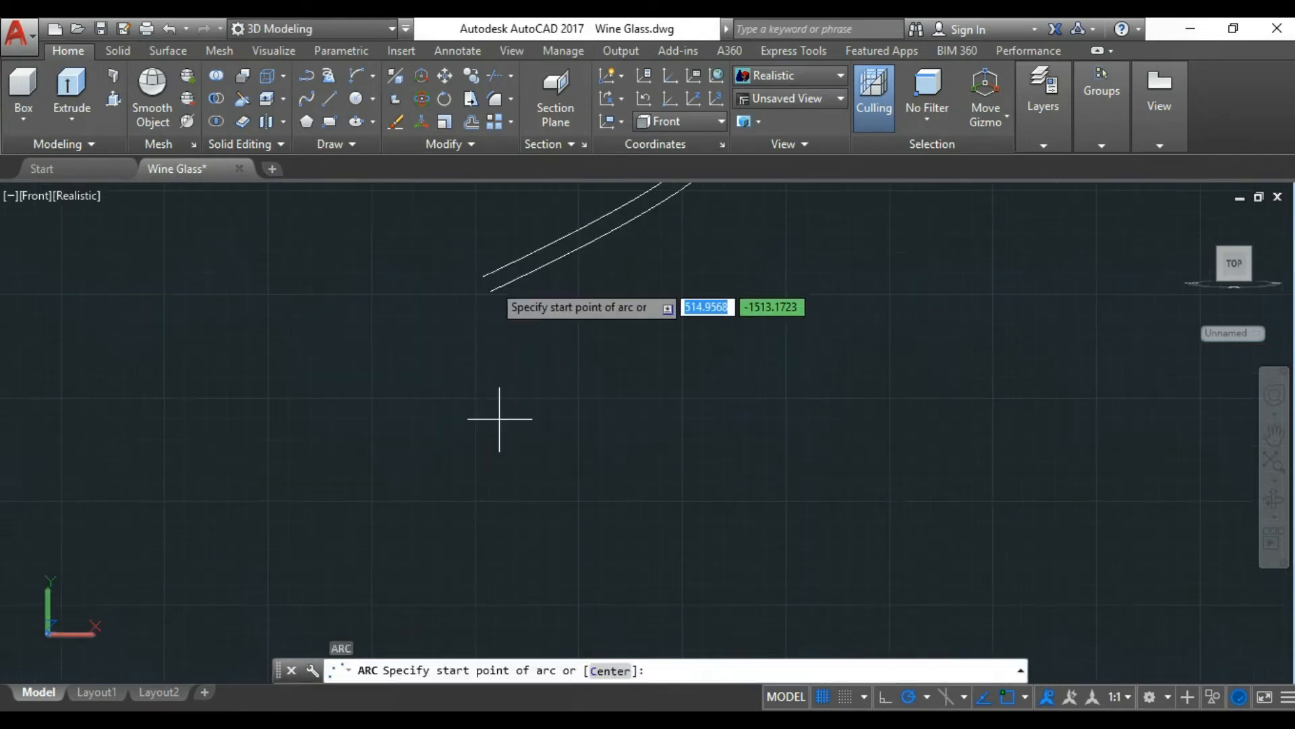
pyautogui.click(482, 277)
pyautogui.click(495, 286)
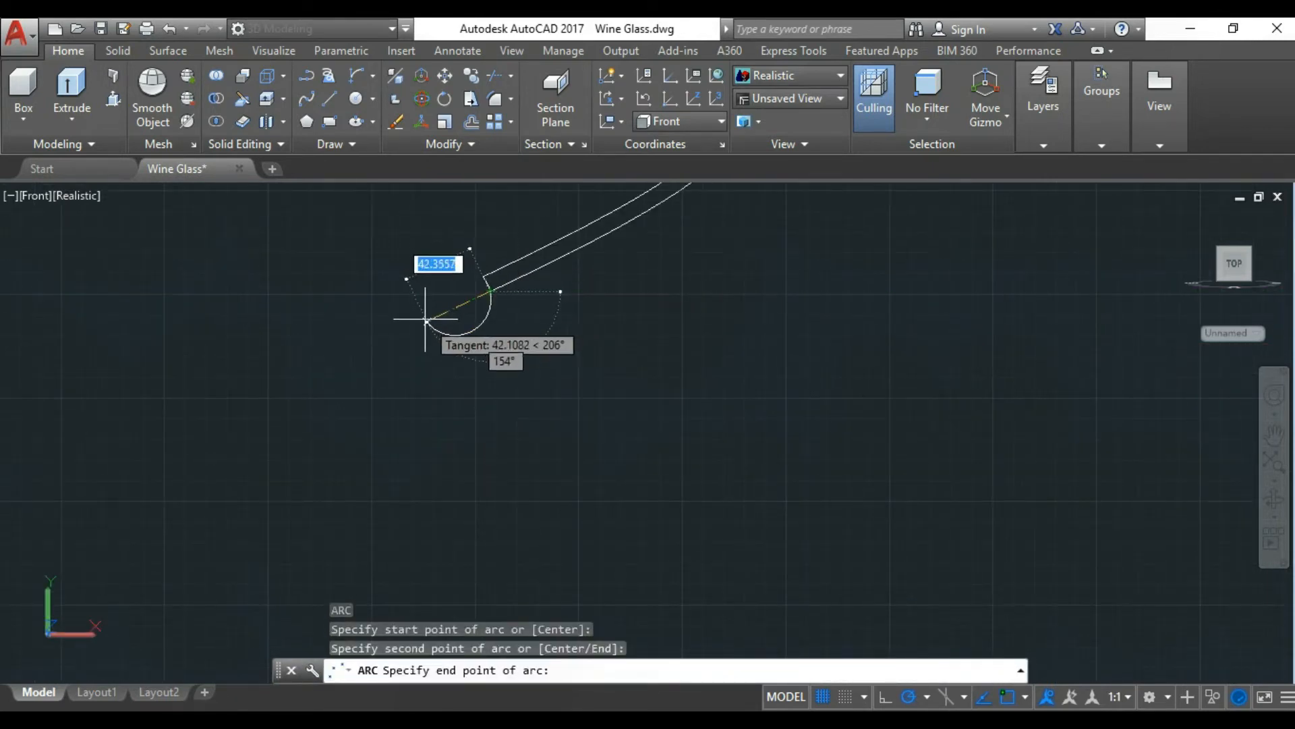
pyautogui.scroll(2, 509, 270)
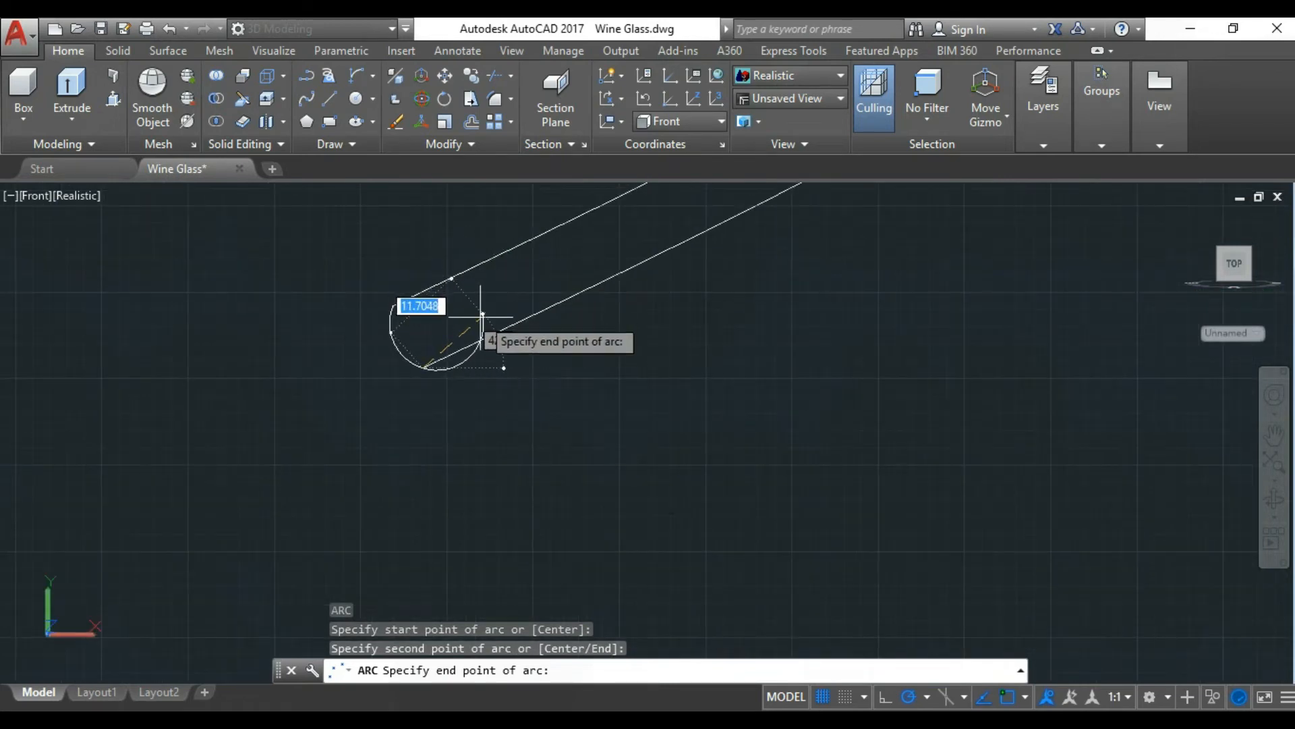
pyautogui.scroll(3, 425, 368)
pyautogui.scroll(-2, 423, 342)
pyautogui.scroll(4, 425, 344)
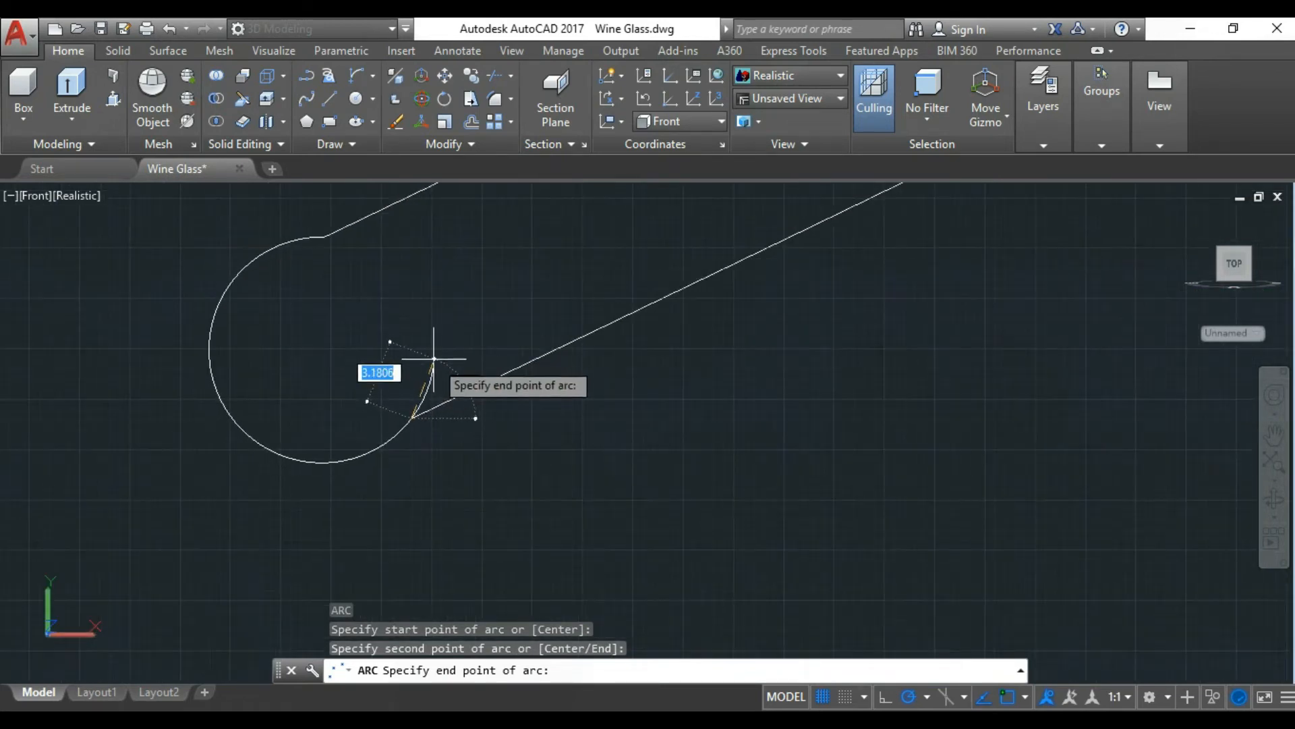
pyautogui.press('Escape')
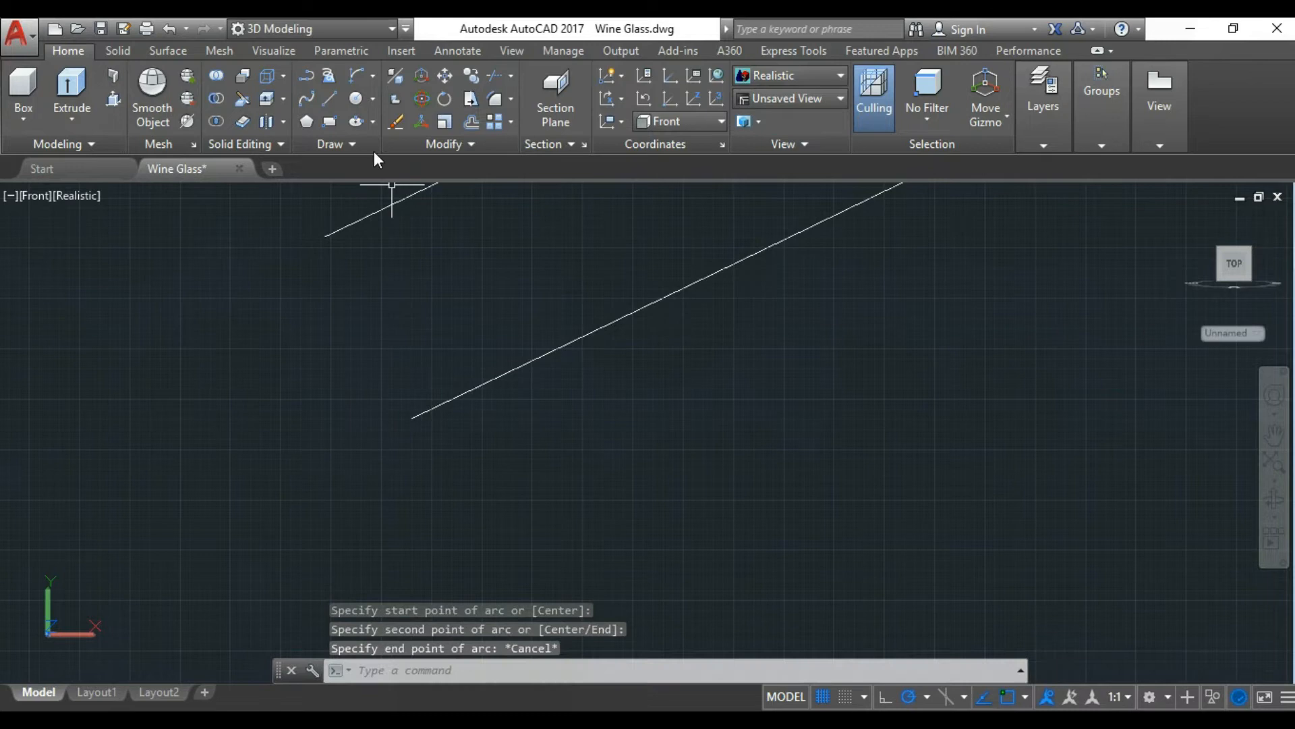
# Close the foot with a start-end-direction arc between the lower endpoints of the two profile curves, bulging outward
pyautogui.click(355, 77)
pyautogui.click(324, 236)
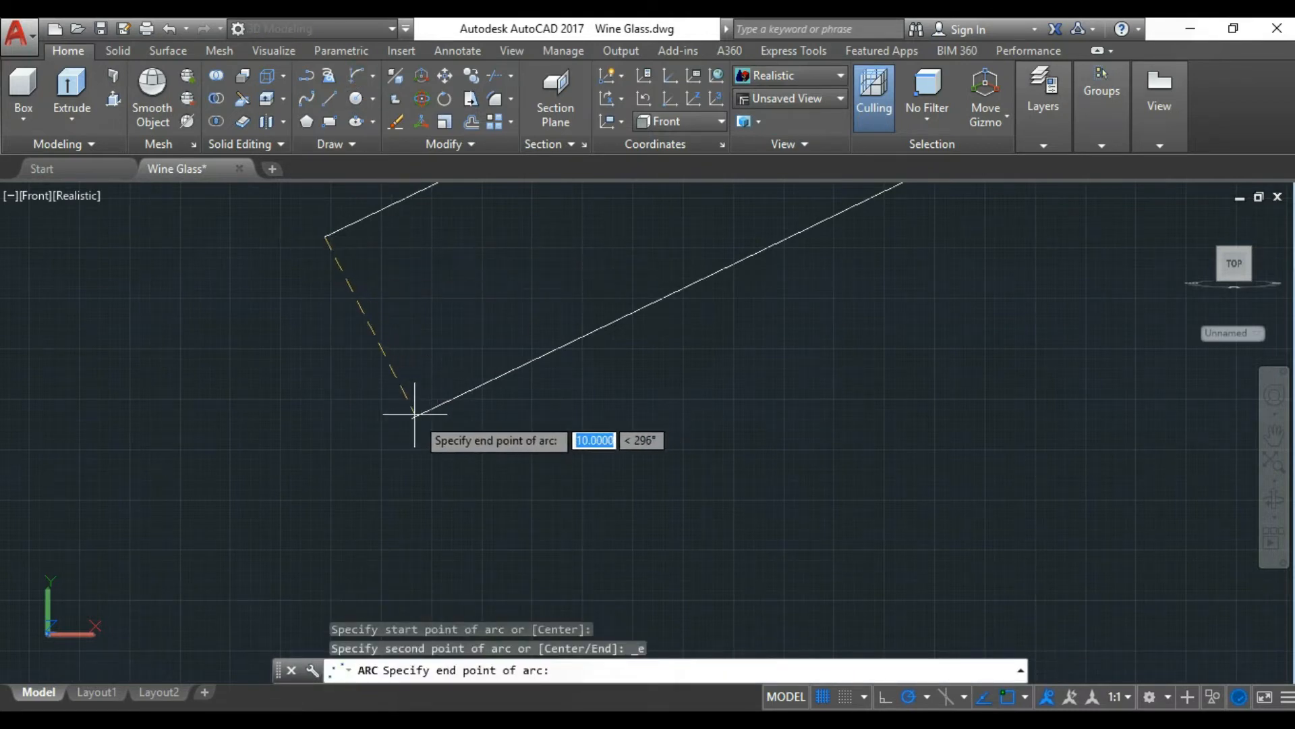
pyautogui.click(411, 418)
pyautogui.scroll(-4, 304, 445)
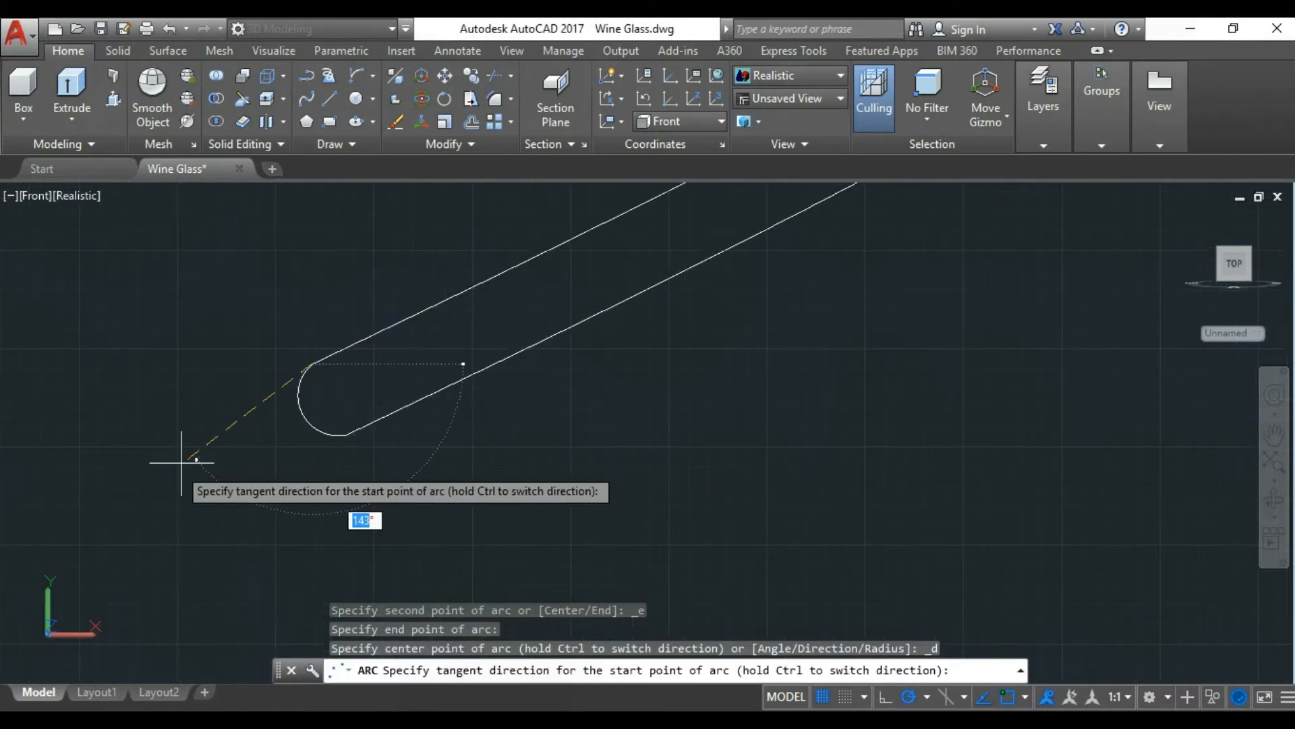
pyautogui.click(119, 481)
# Convert the two profile curves and both end arcs into a single region
pyautogui.scroll(-4, 373, 480)
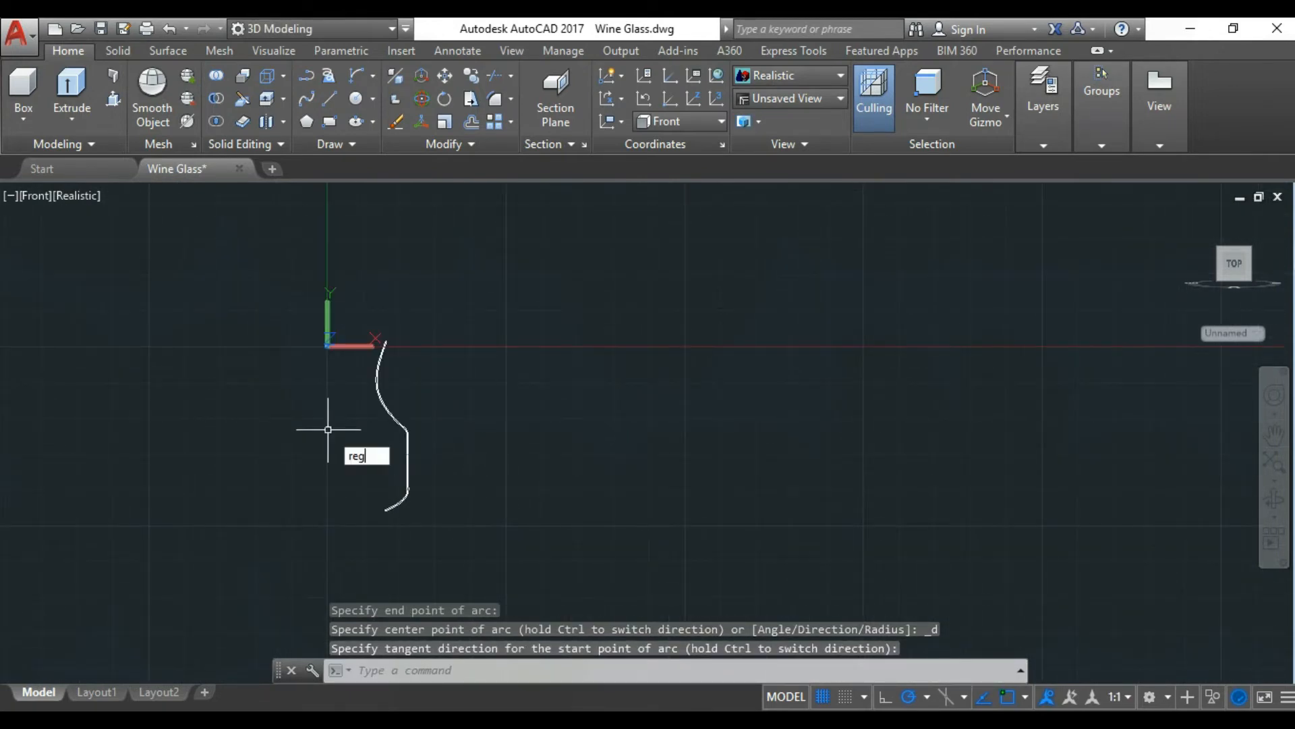
pyautogui.press('Return')
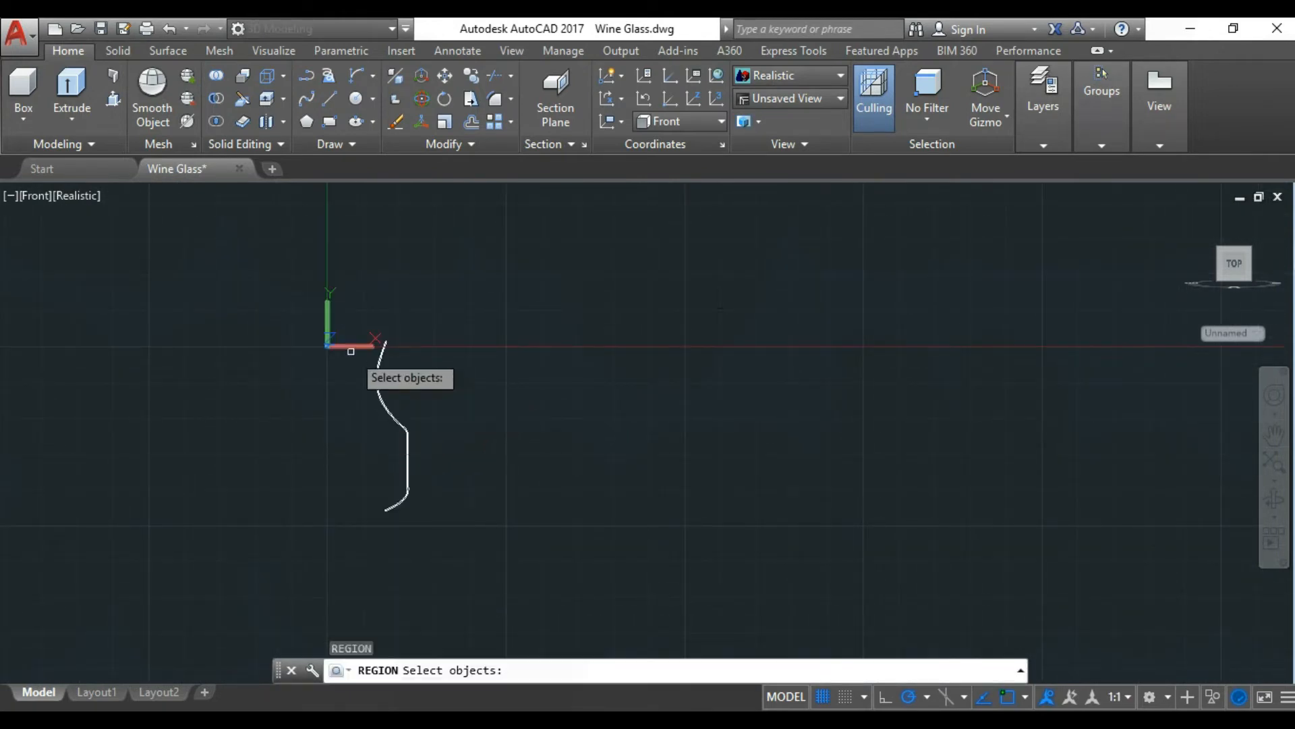
pyautogui.click(322, 319)
pyautogui.click(475, 538)
pyautogui.press('Return')
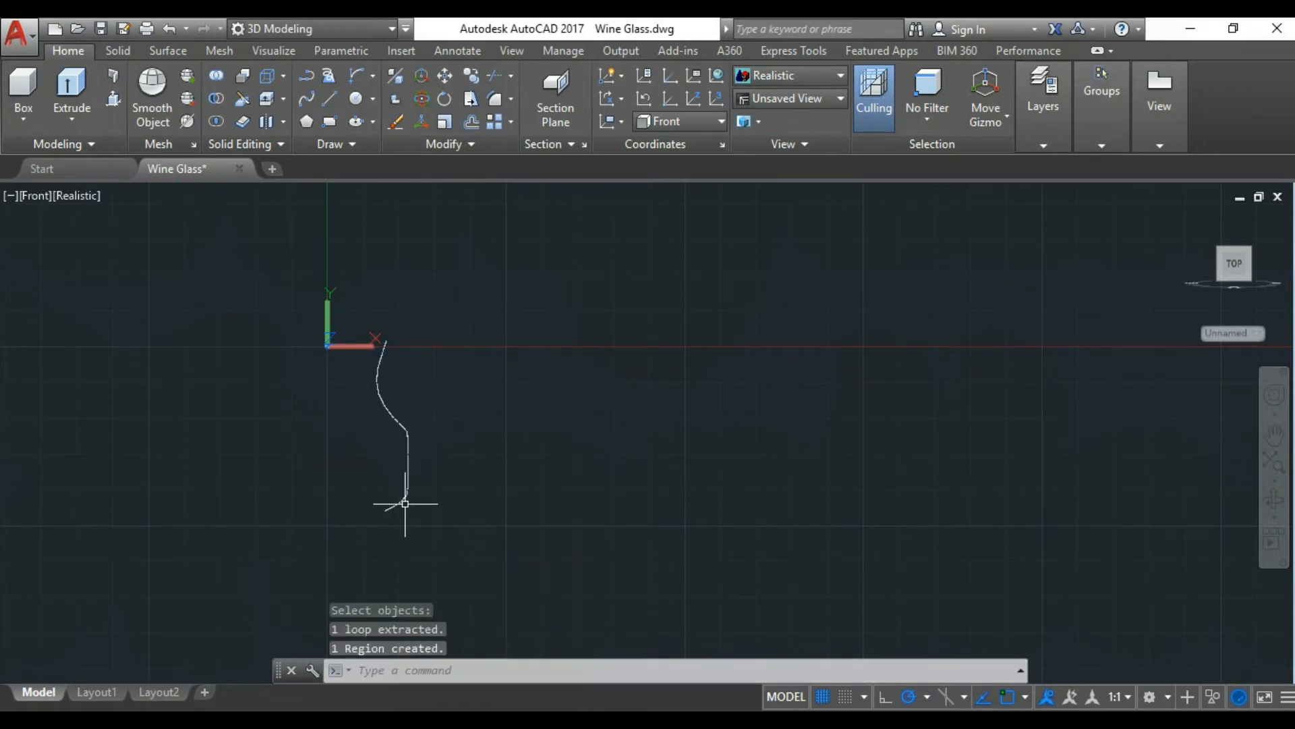
# Revolve the profile region 360 degrees about a vertical axis just to the right of the stem
pyautogui.scroll(3, 267, 476)
pyautogui.scroll(3, 547, 375)
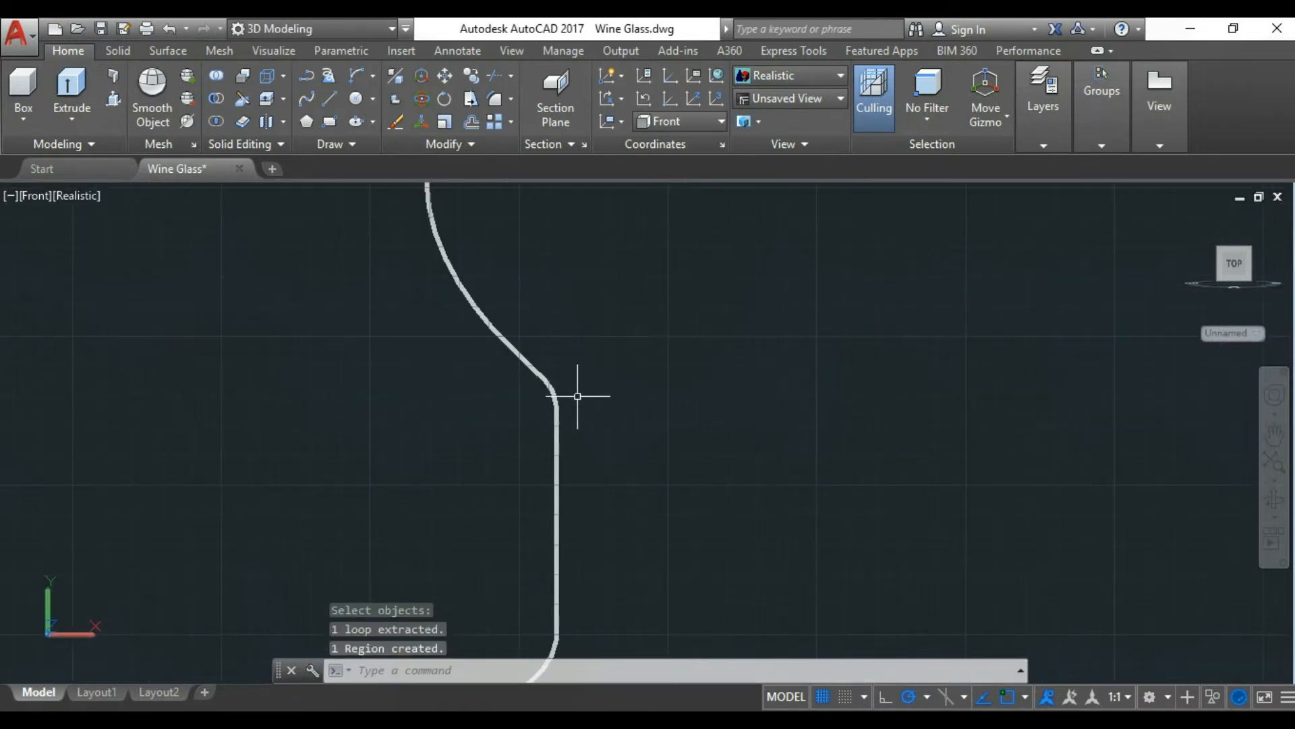
pyautogui.scroll(-6, 577, 396)
pyautogui.write('rev')
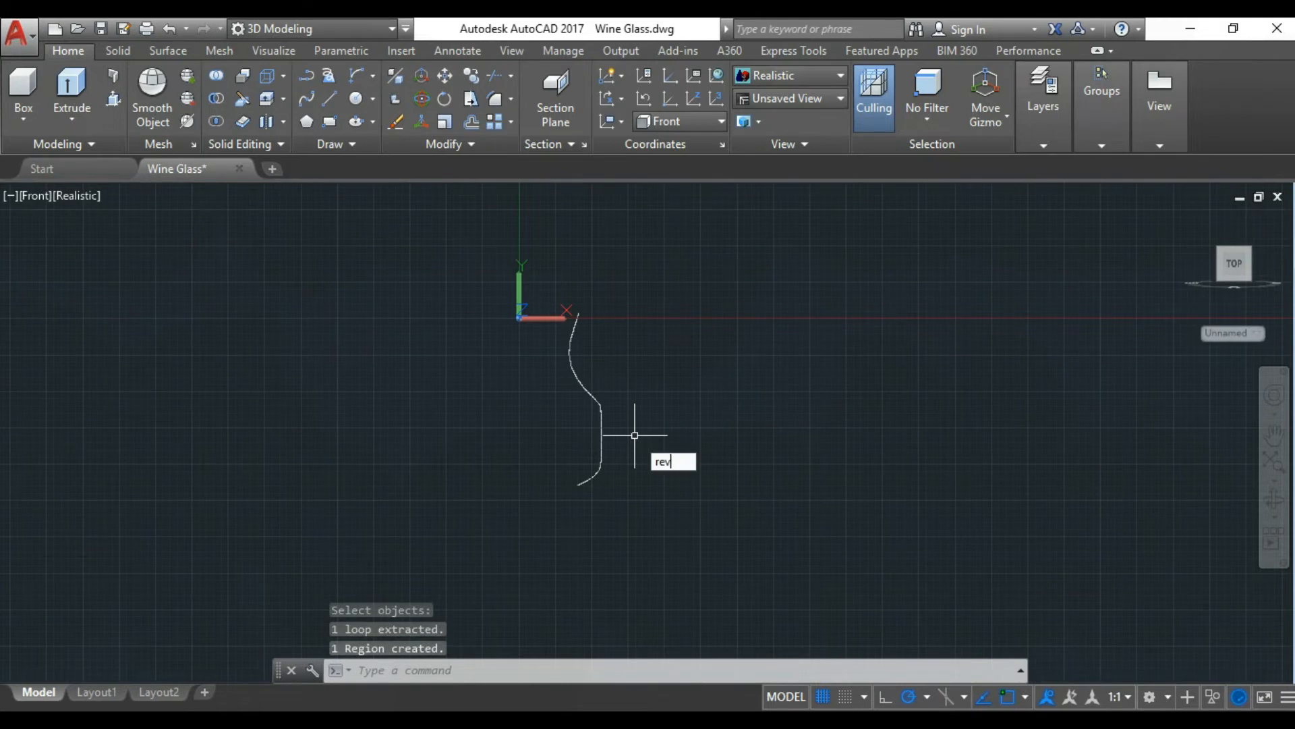
pyautogui.press('Return')
pyautogui.click(603, 456)
pyautogui.scroll(5, 602, 456)
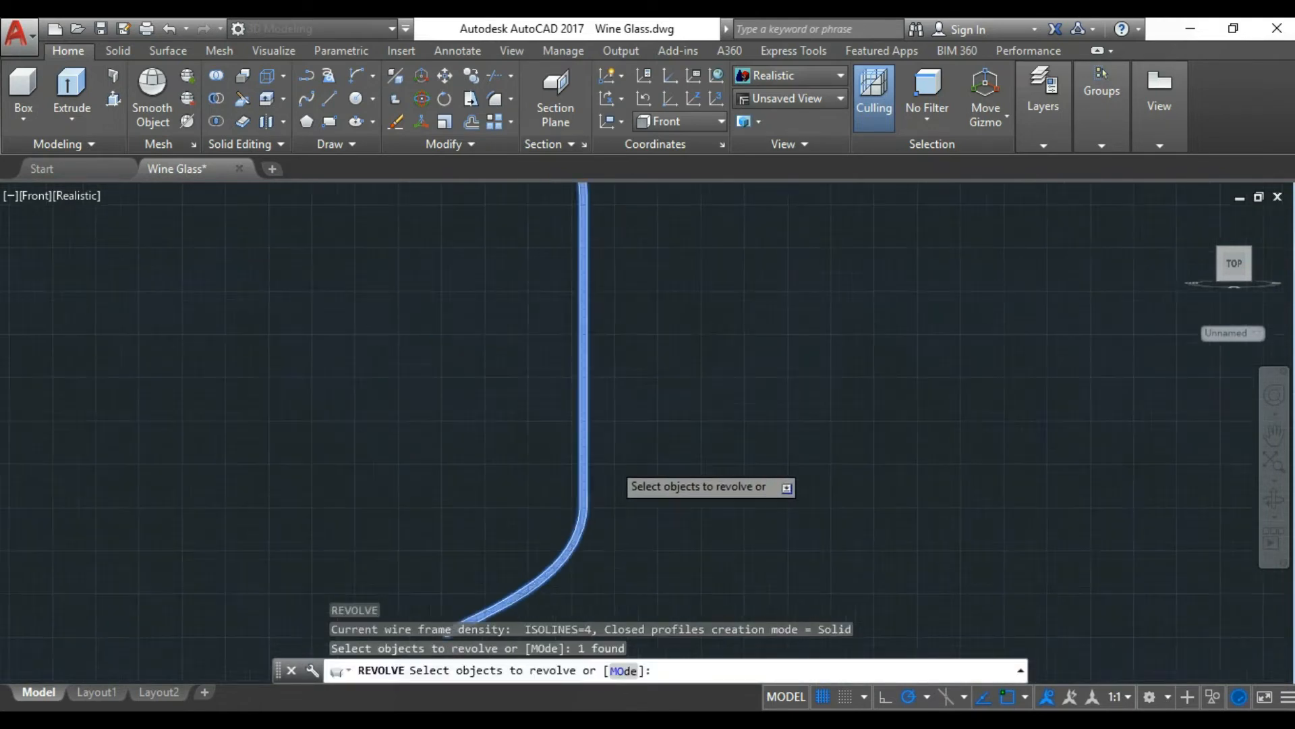
pyautogui.press('Return')
pyautogui.click(592, 571)
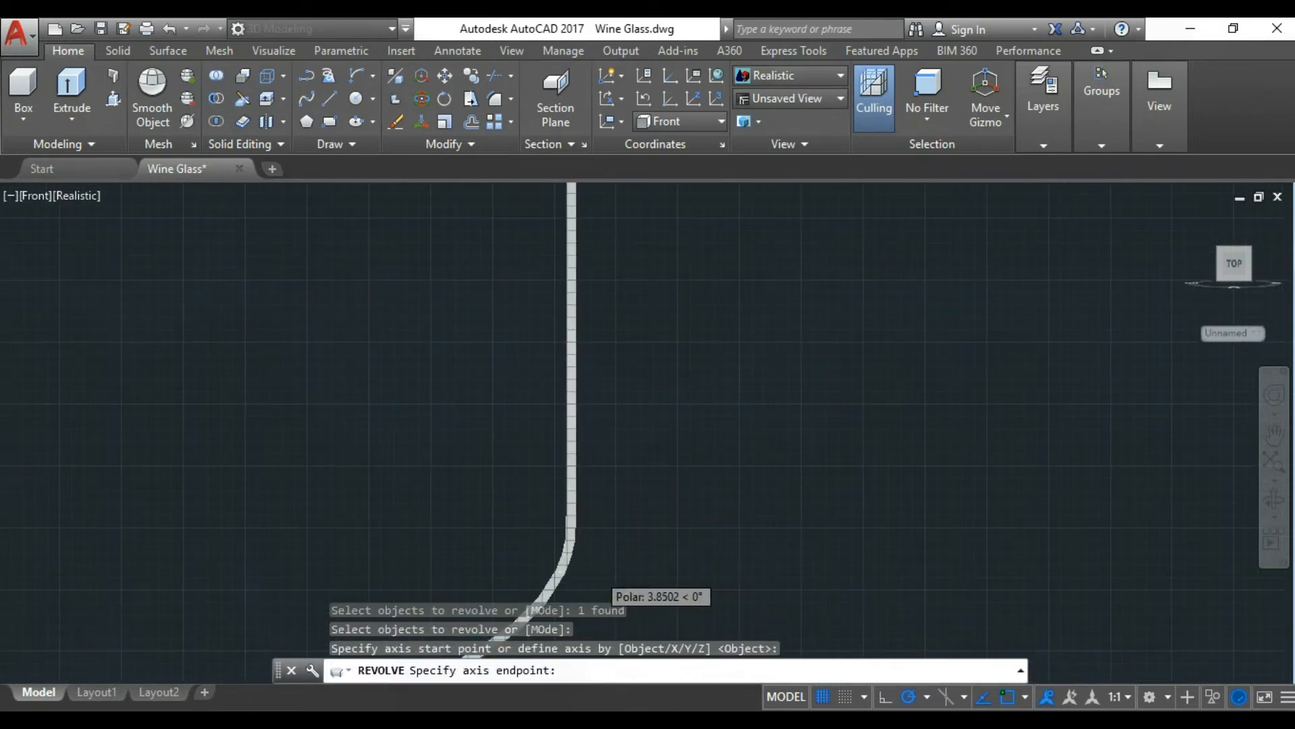
pyautogui.scroll(-5, 594, 572)
pyautogui.click(597, 251)
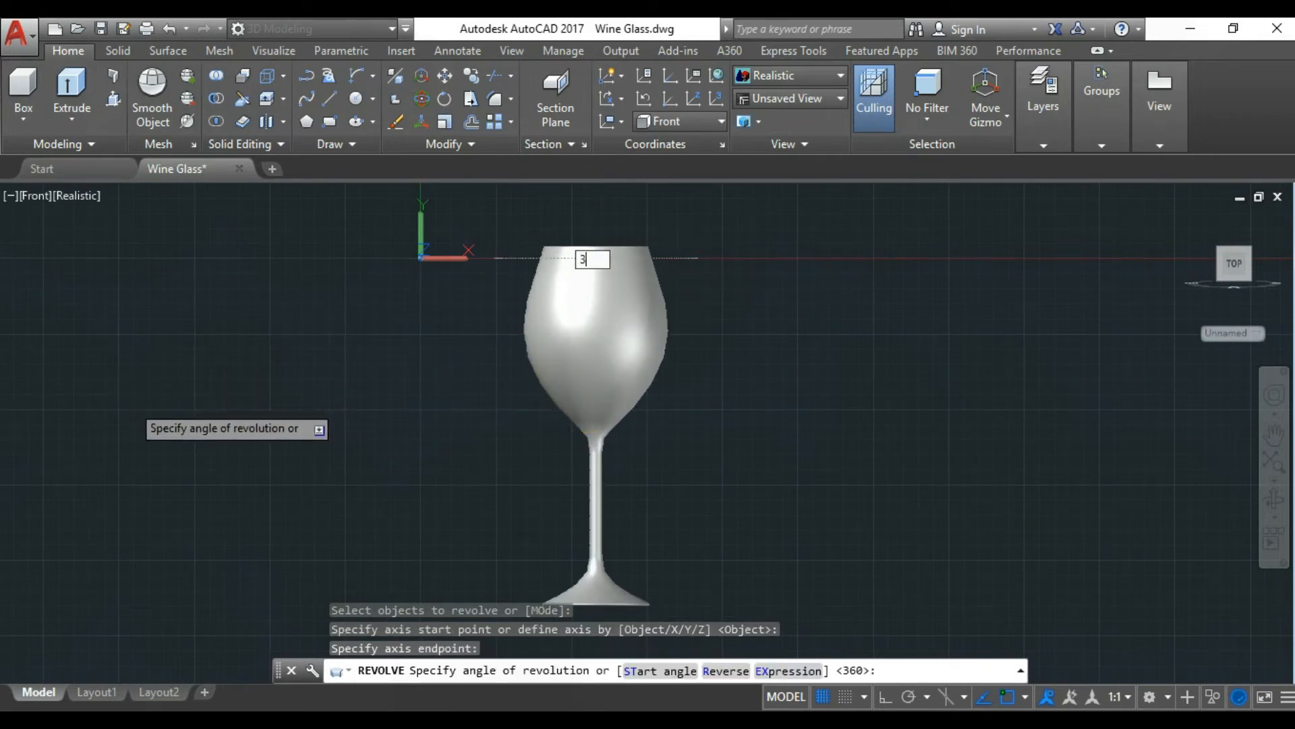
pyautogui.write('360')
pyautogui.press('Return')
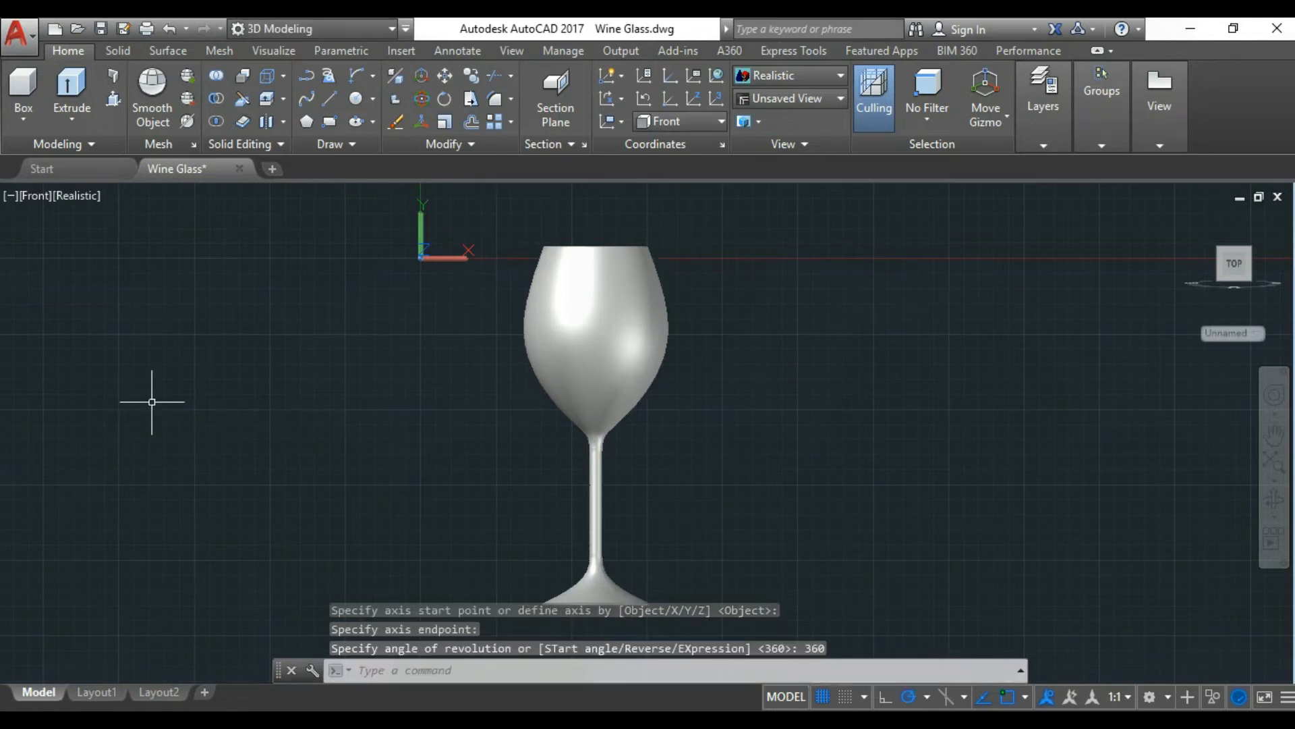
# Orbit around the revolved wine glass to examine its bowl, stem, foot and open rim in 3D
pyautogui.scroll(-2, 952, 504)
pyautogui.click(1273, 499)
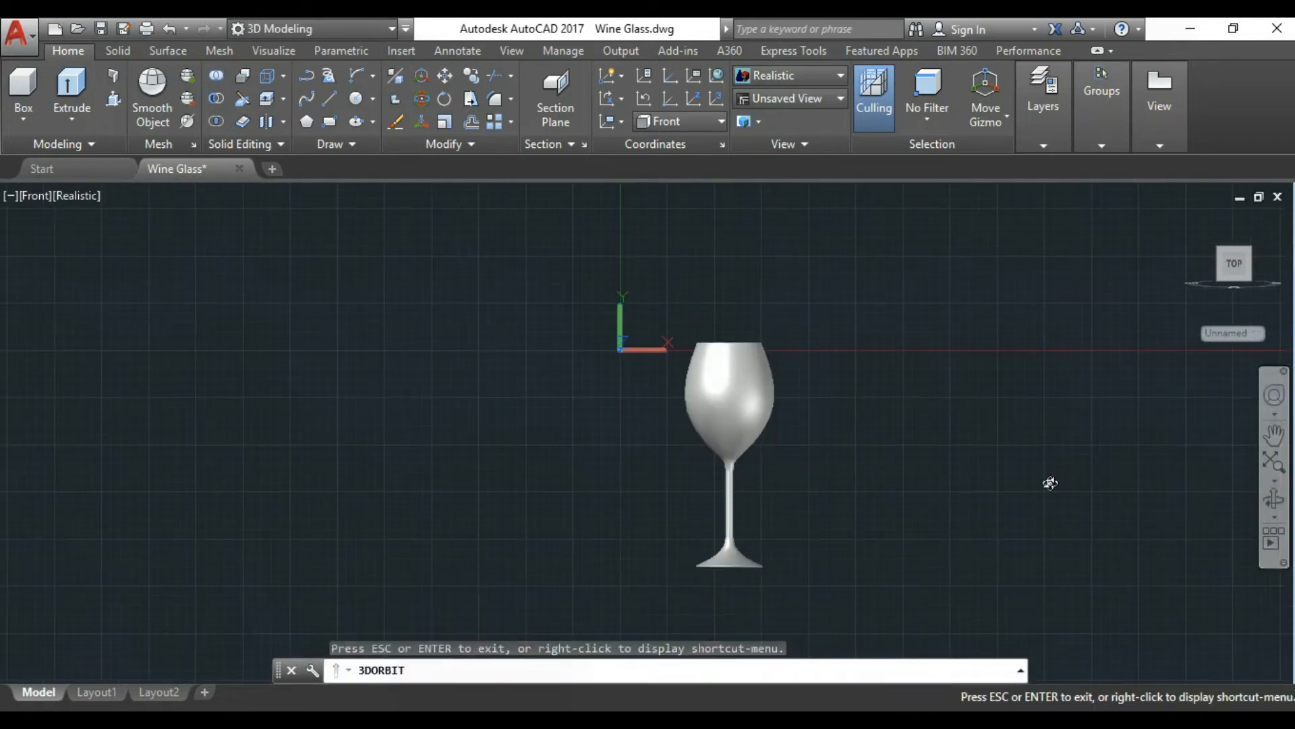
pyautogui.moveTo(806, 405)
pyautogui.mouseDown()
pyautogui.moveTo(824, 500)
pyautogui.moveTo(969, 428)
pyautogui.moveTo(968, 350)
pyautogui.moveTo(822, 354)
pyautogui.moveTo(806, 384)
pyautogui.moveTo(766, 398)
pyautogui.moveTo(792, 347)
pyautogui.moveTo(823, 408)
pyautogui.mouseUp()
pyautogui.scroll(3, 738, 544)
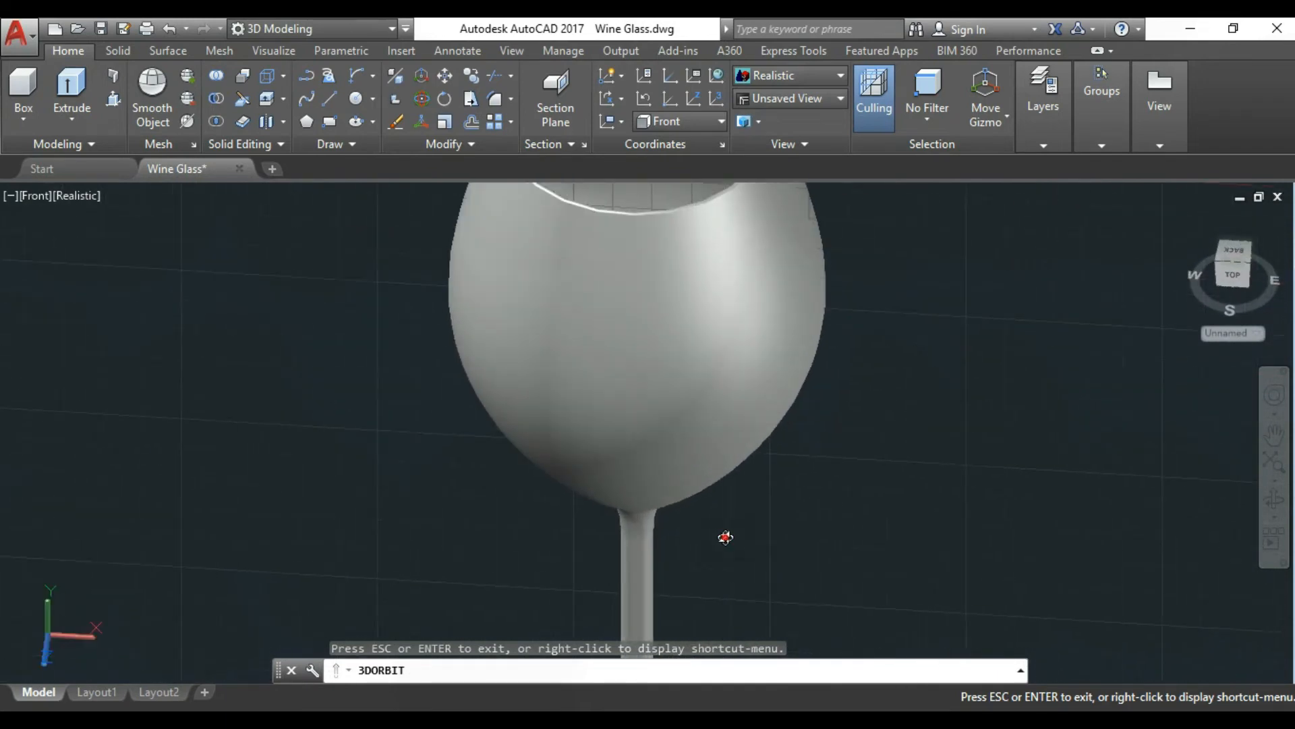
pyautogui.moveTo(726, 535); pyautogui.dragTo(684, 533)
pyautogui.scroll(-5, 697, 479)
pyautogui.press('Escape')
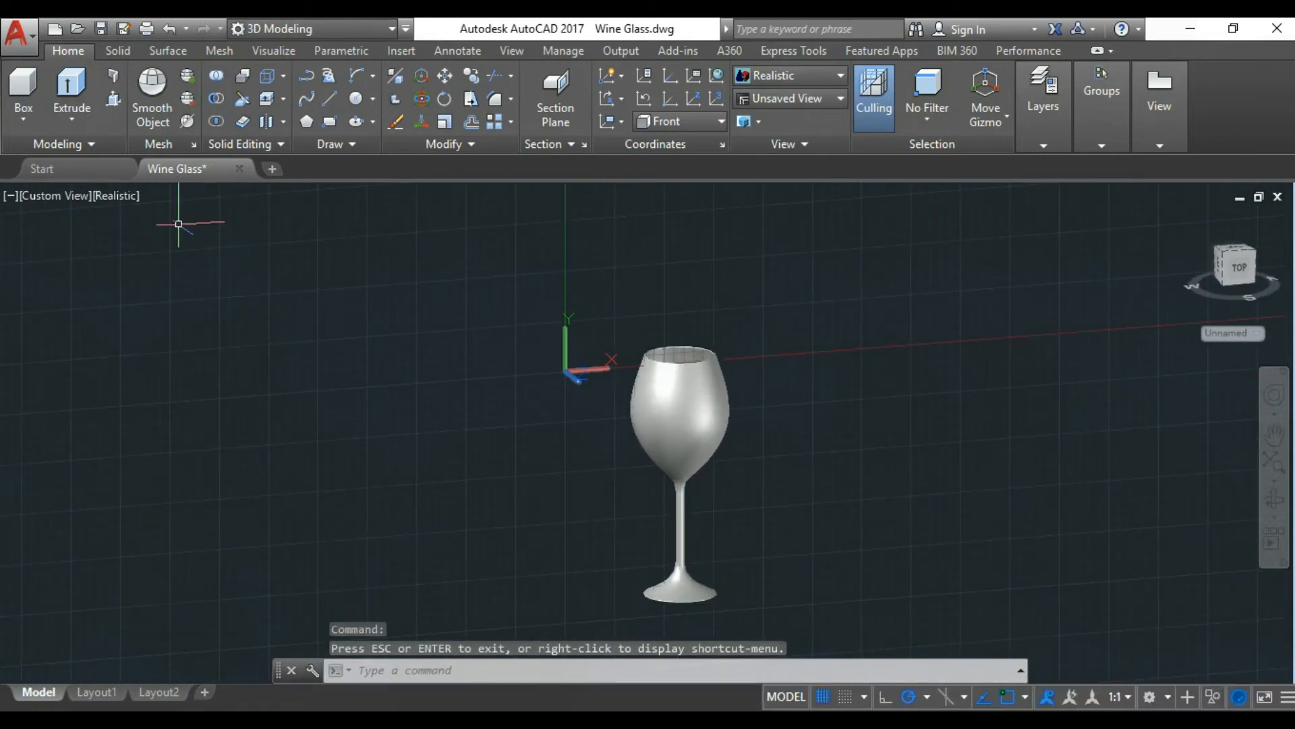
pyautogui.scroll(4, 661, 442)
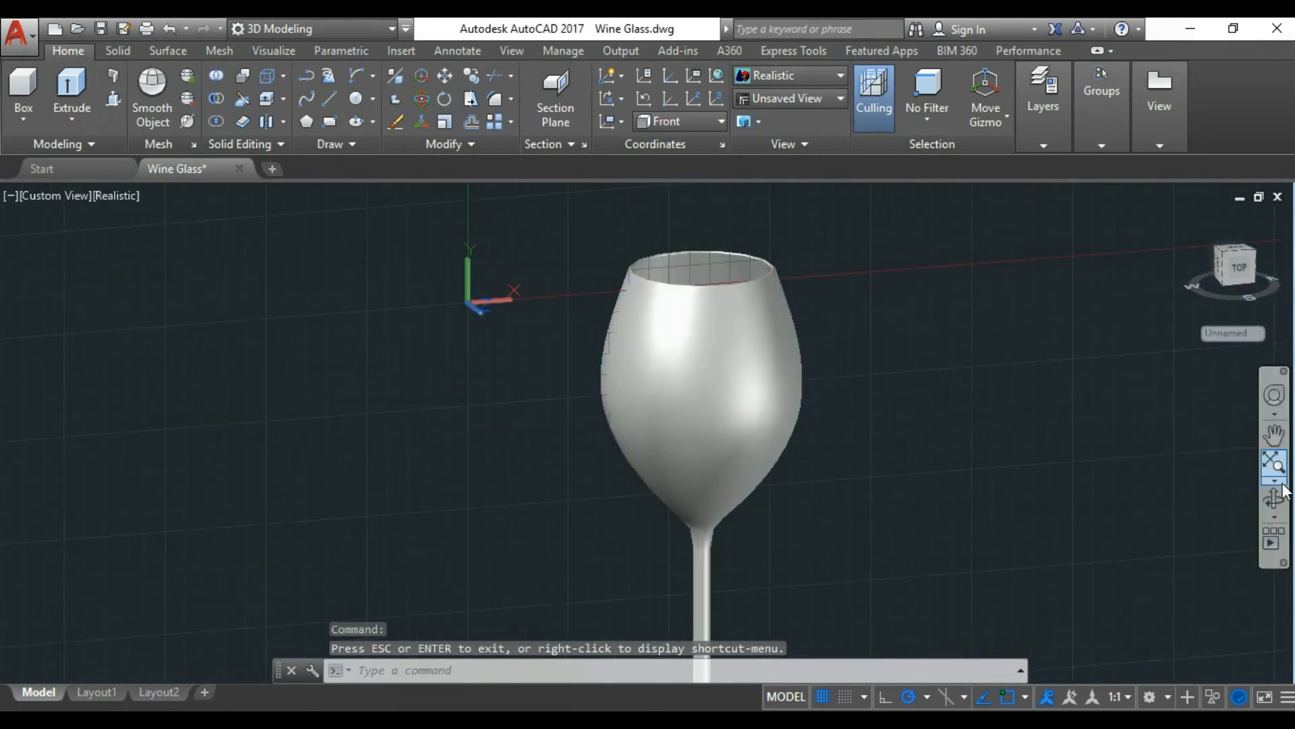
pyautogui.click(1273, 498)
pyautogui.moveTo(815, 336); pyautogui.dragTo(827, 436)
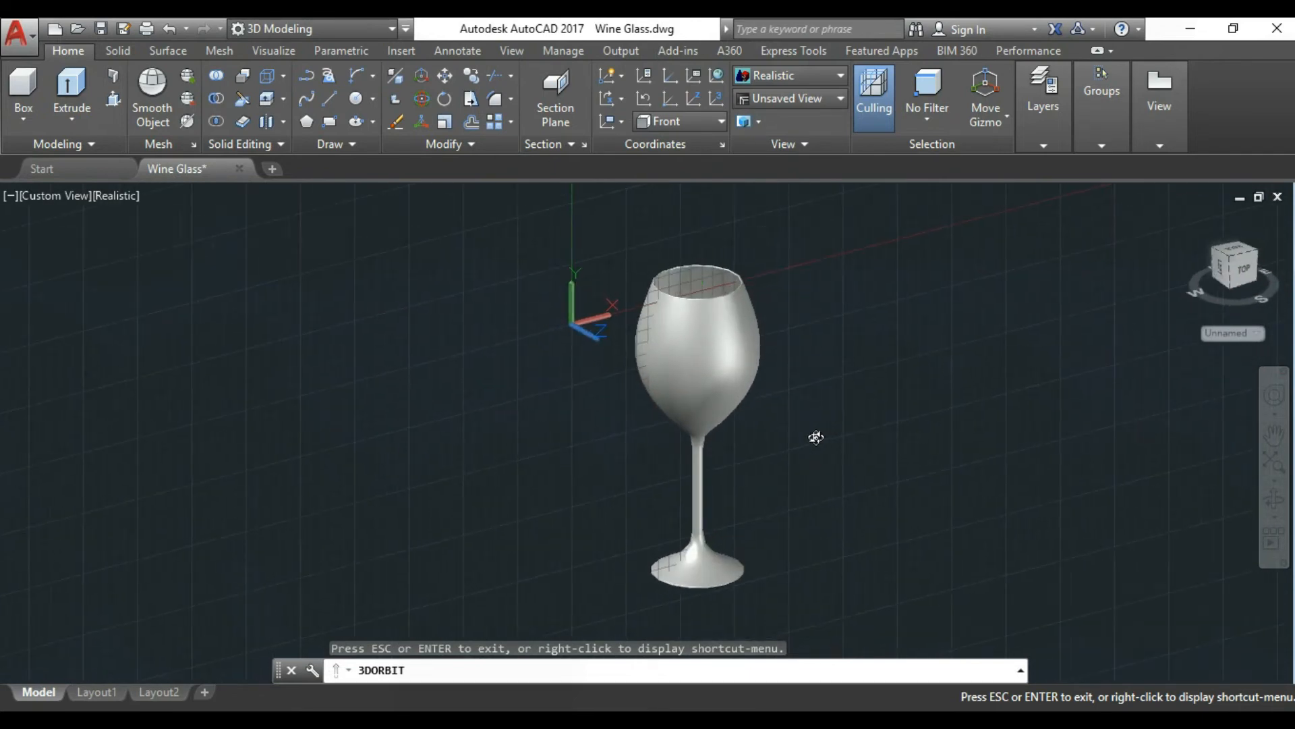
pyautogui.press('Escape')
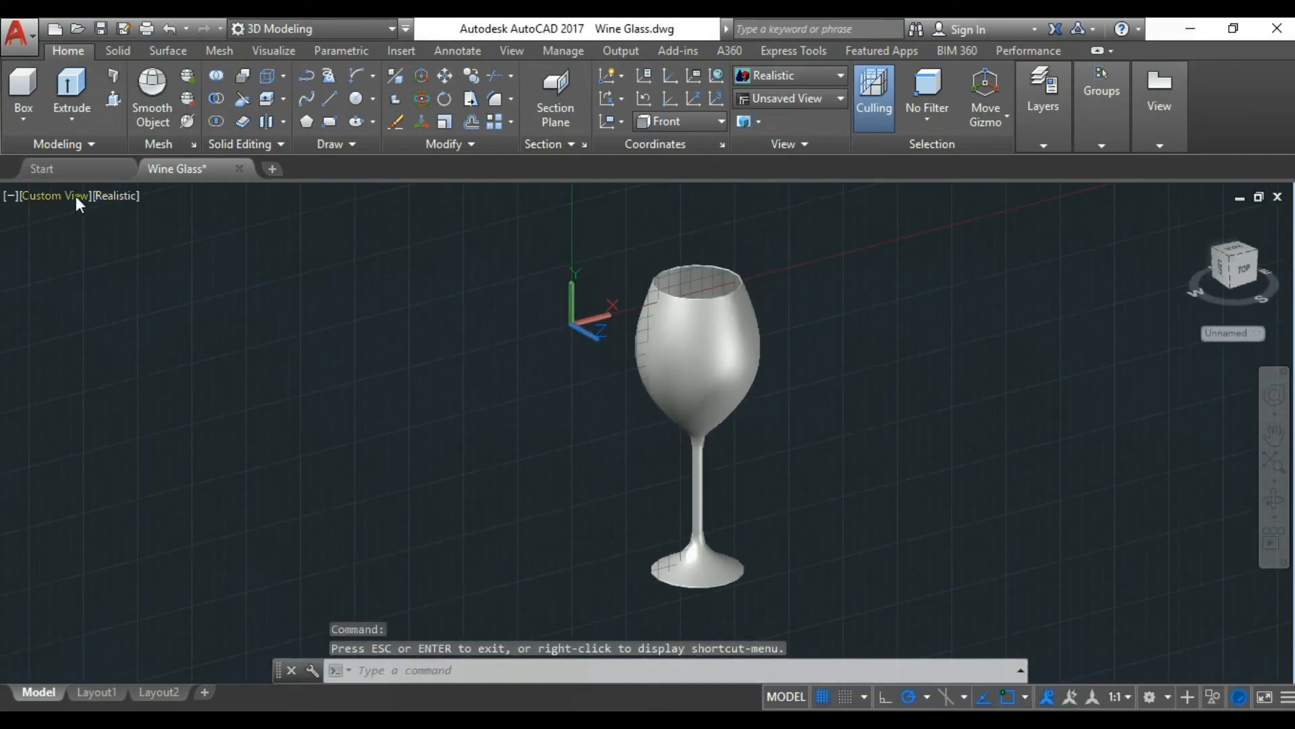
# Open the Materials Browser and show the Glass category of the Autodesk Library
pyautogui.click(250, 55)
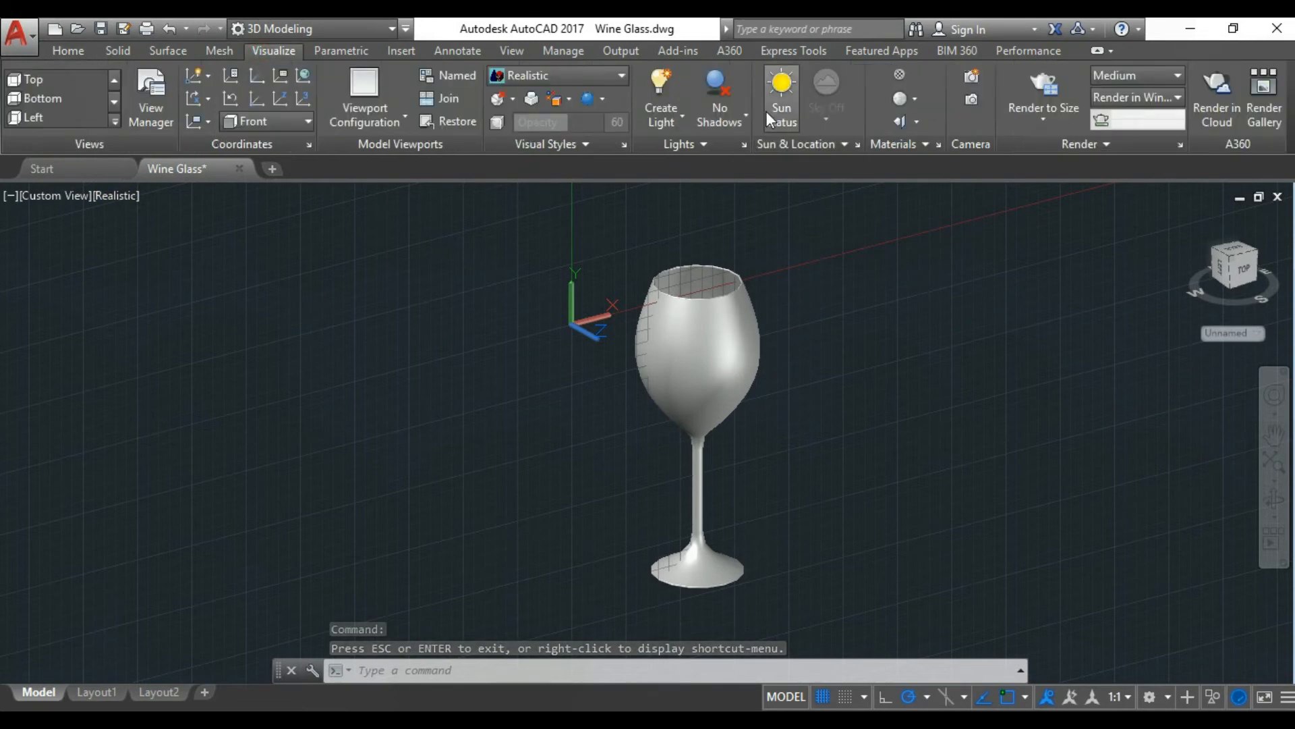
pyautogui.click(897, 76)
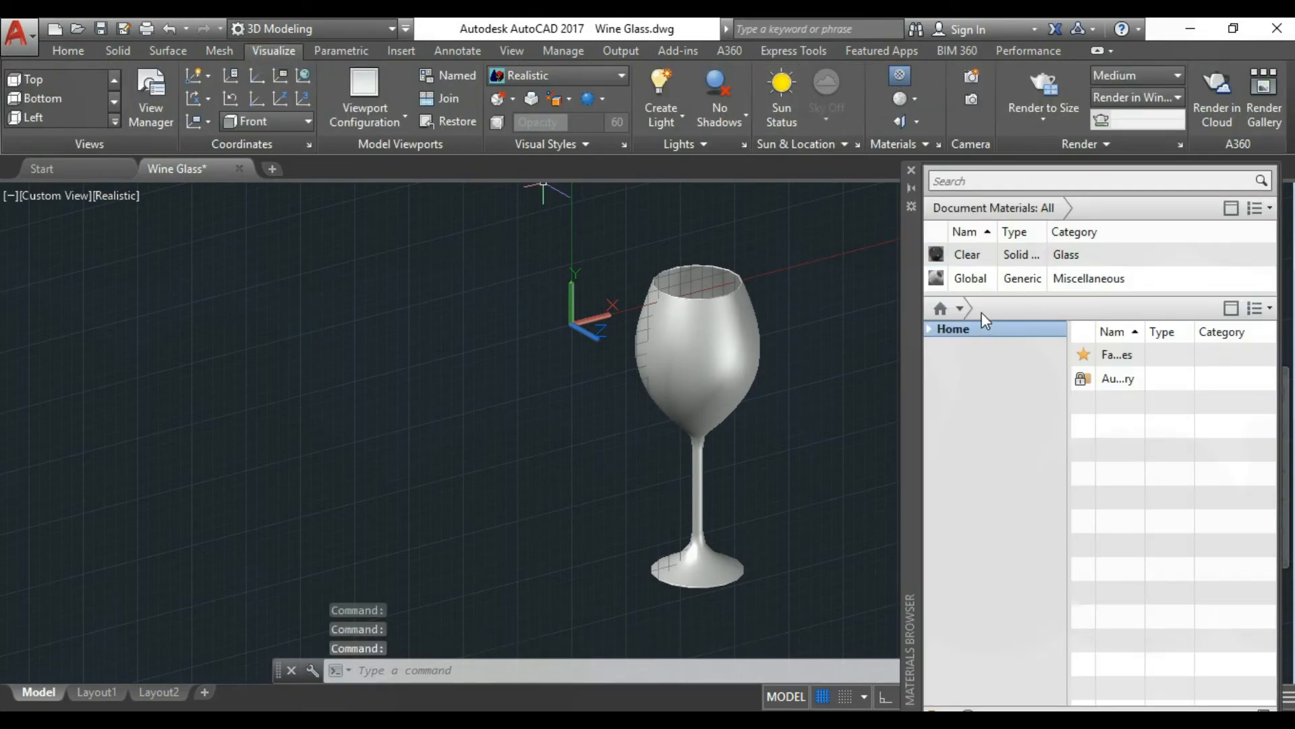
pyautogui.doubleClick(968, 328)
pyautogui.click(985, 474)
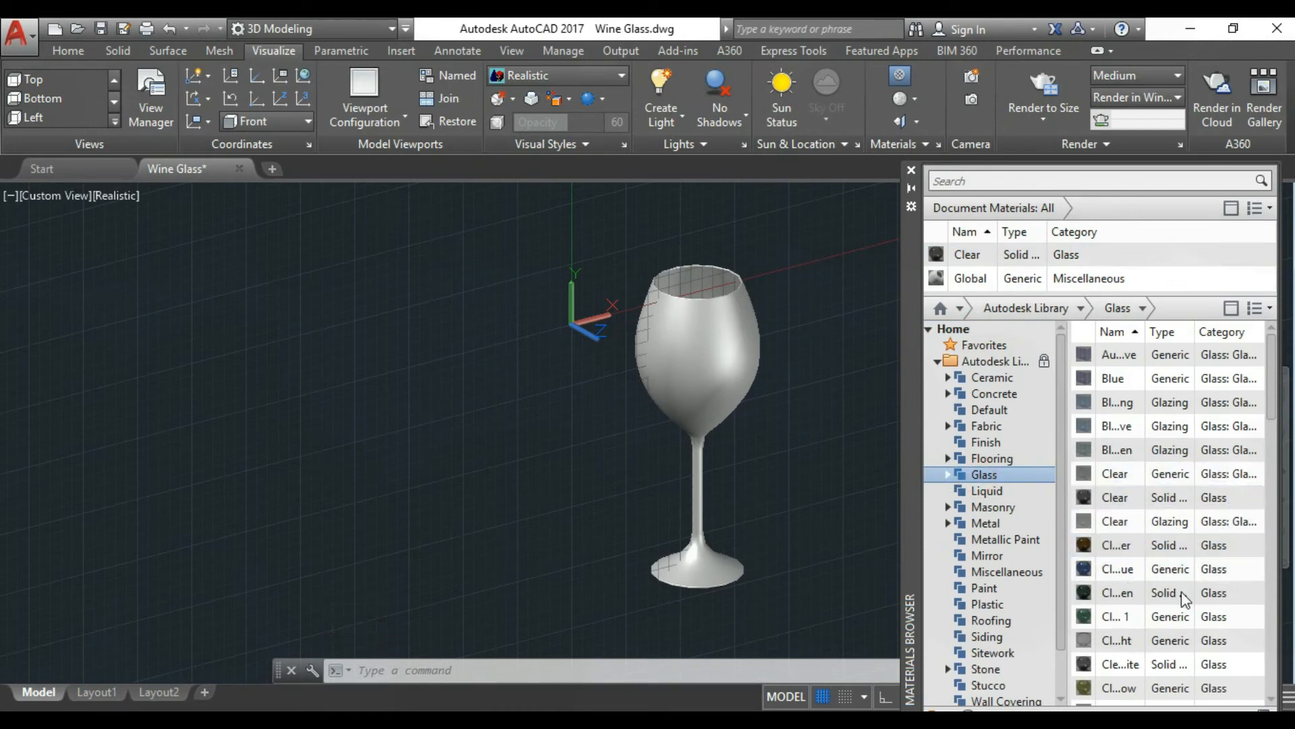
# Apply the "Cle...ite" solid glass material to the wine glass and close the Materials Browser
pyautogui.scroll(-1, 1172, 622)
pyautogui.scroll(-3, 1187, 622)
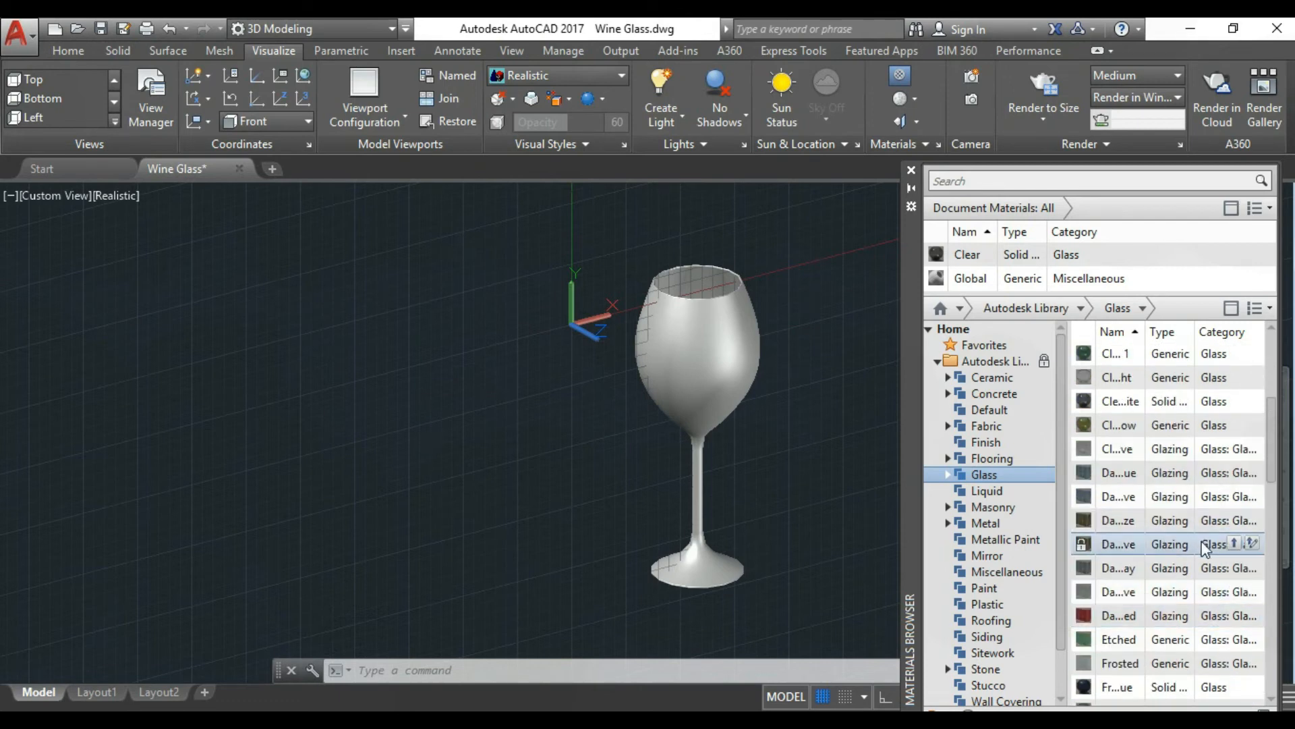
pyautogui.moveTo(1272, 440); pyautogui.dragTo(1285, 378)
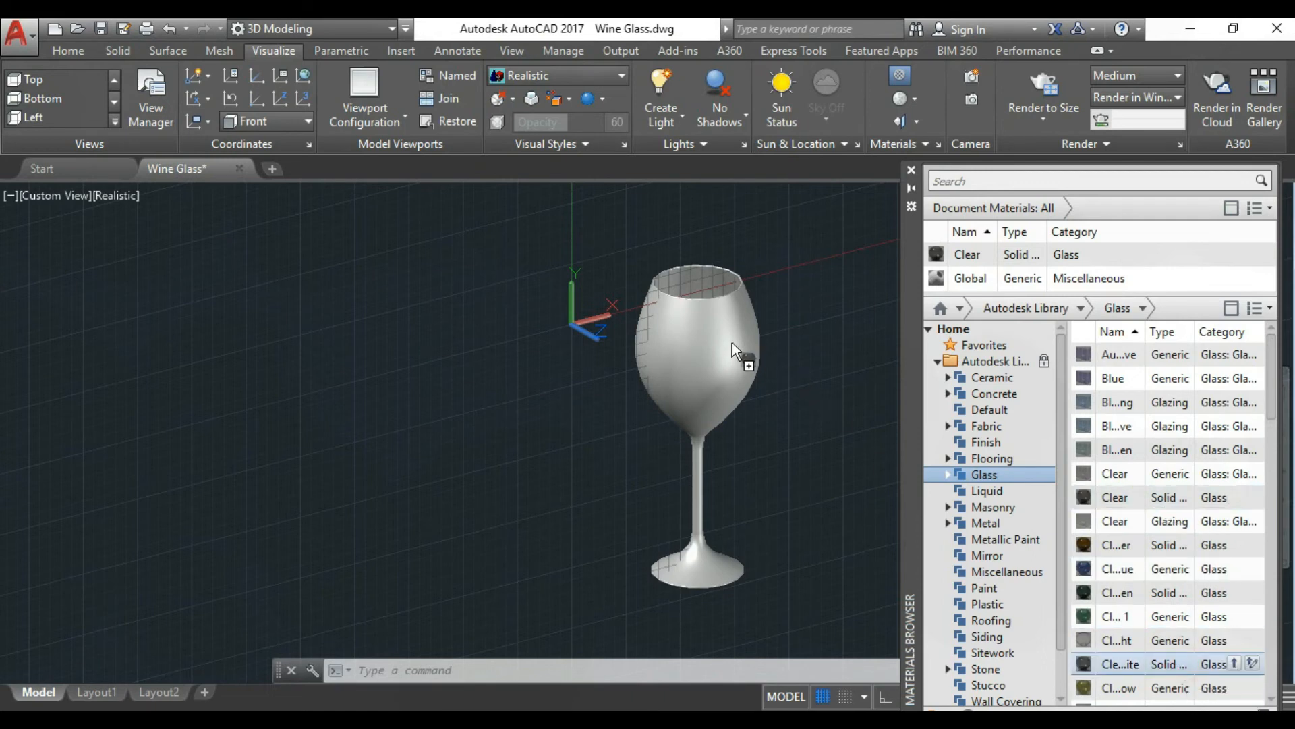
pyautogui.moveTo(734, 352); pyautogui.dragTo(734, 352)
pyautogui.scroll(4, 800, 324)
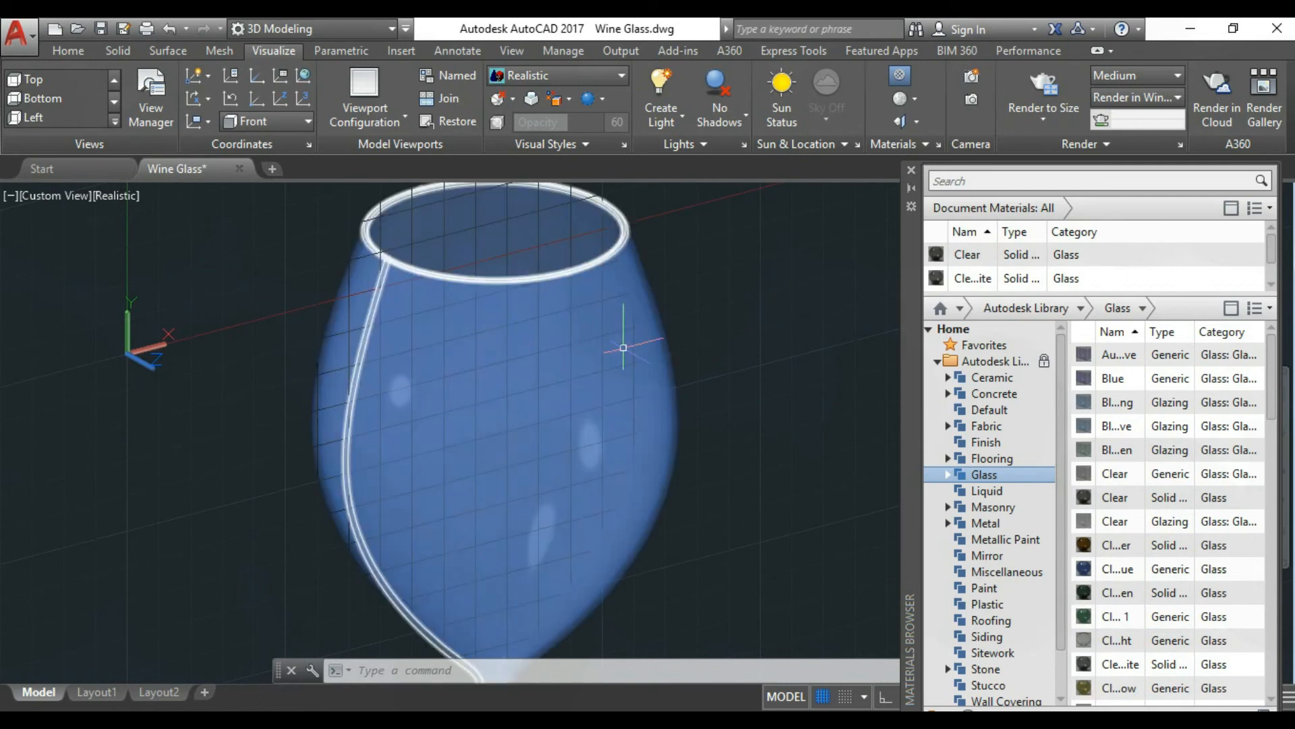
pyautogui.scroll(-6, 672, 353)
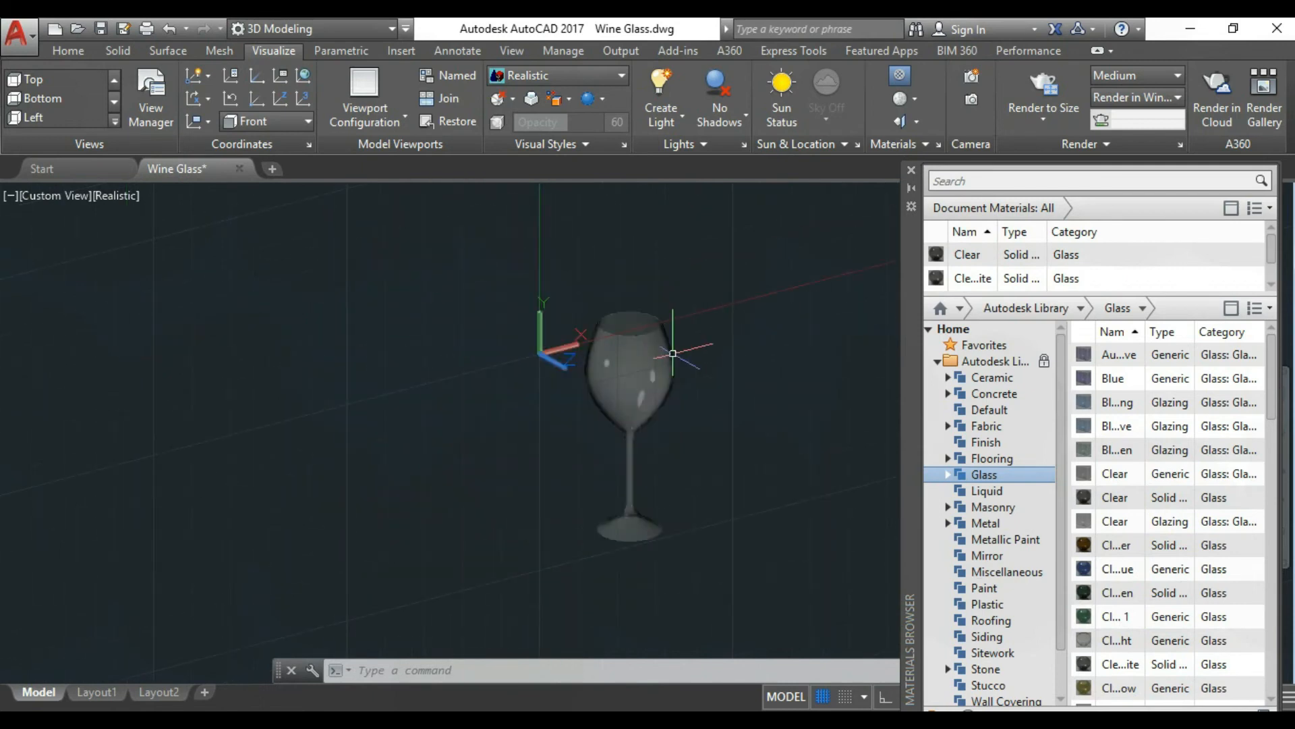
pyautogui.click(912, 170)
# Orbit around the wine glass and examine the transparent glass material on its bowl and stem
pyautogui.click(1273, 499)
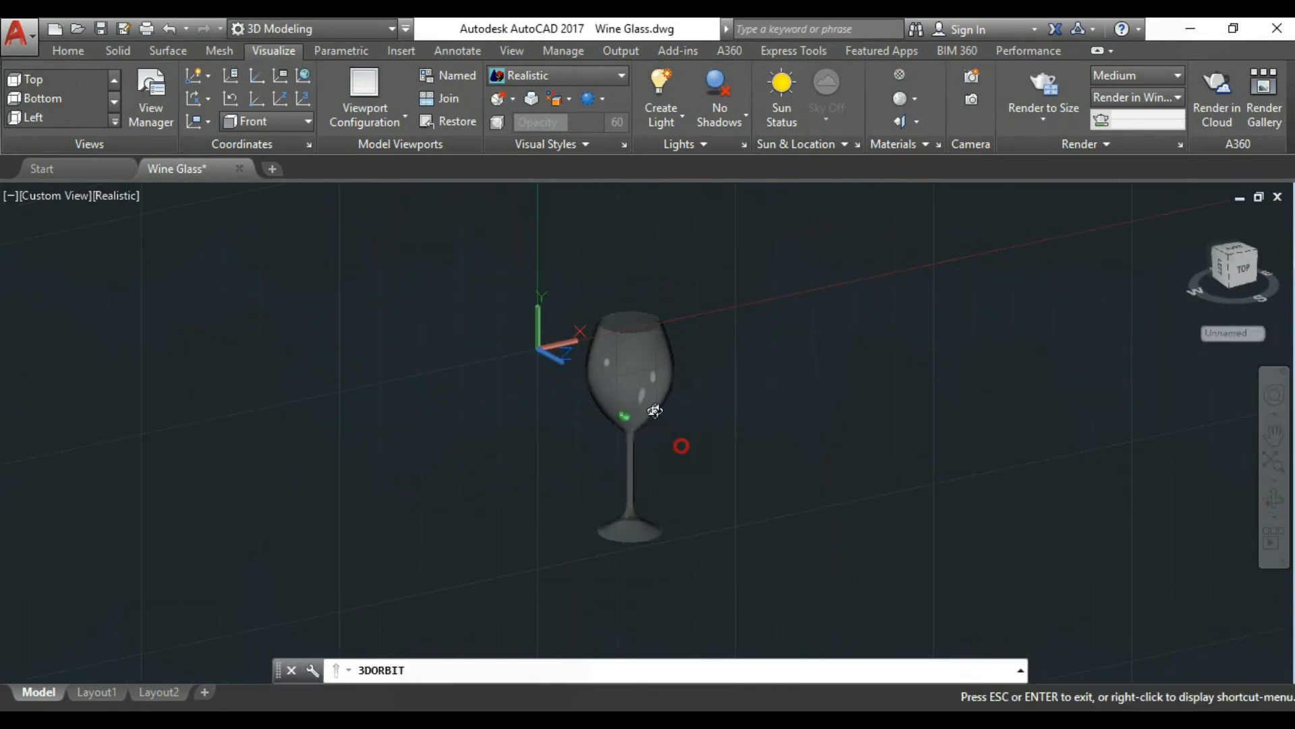
pyautogui.moveTo(656, 405); pyautogui.dragTo(607, 367)
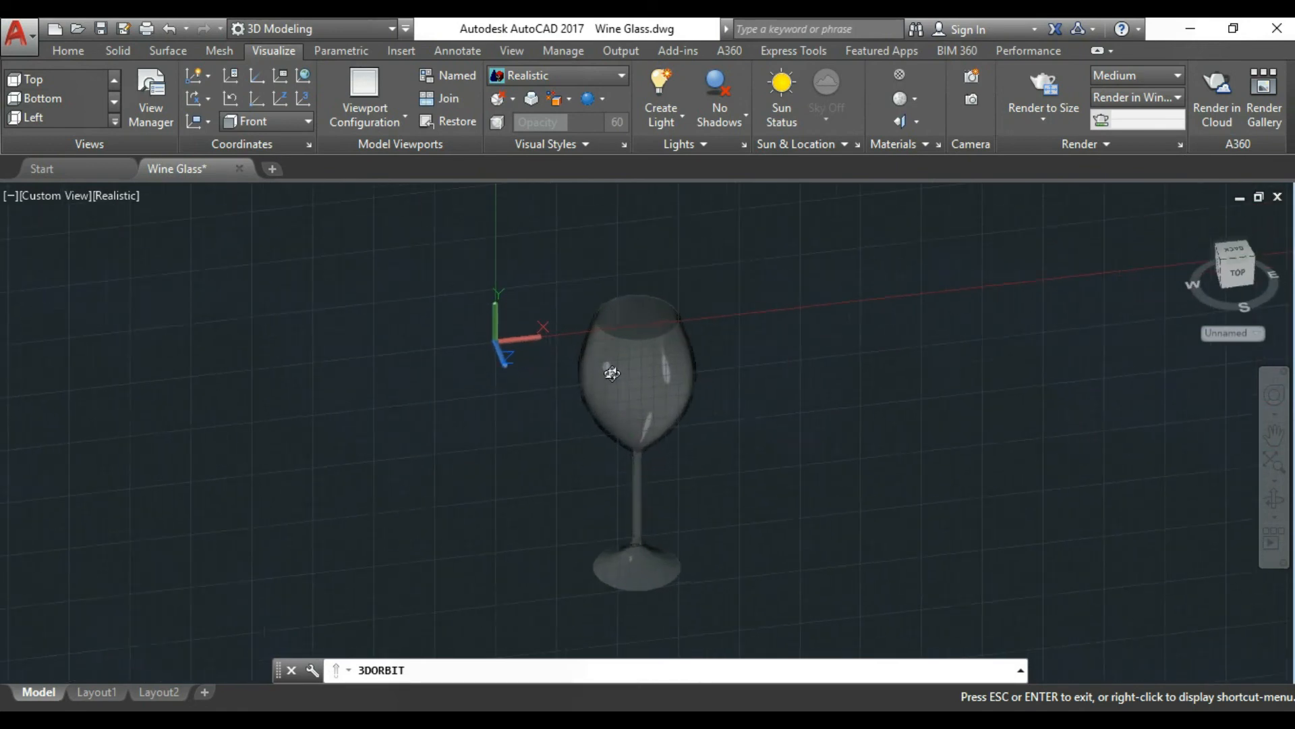
pyautogui.scroll(2, 611, 362)
pyautogui.scroll(2, 610, 362)
pyautogui.press('Escape')
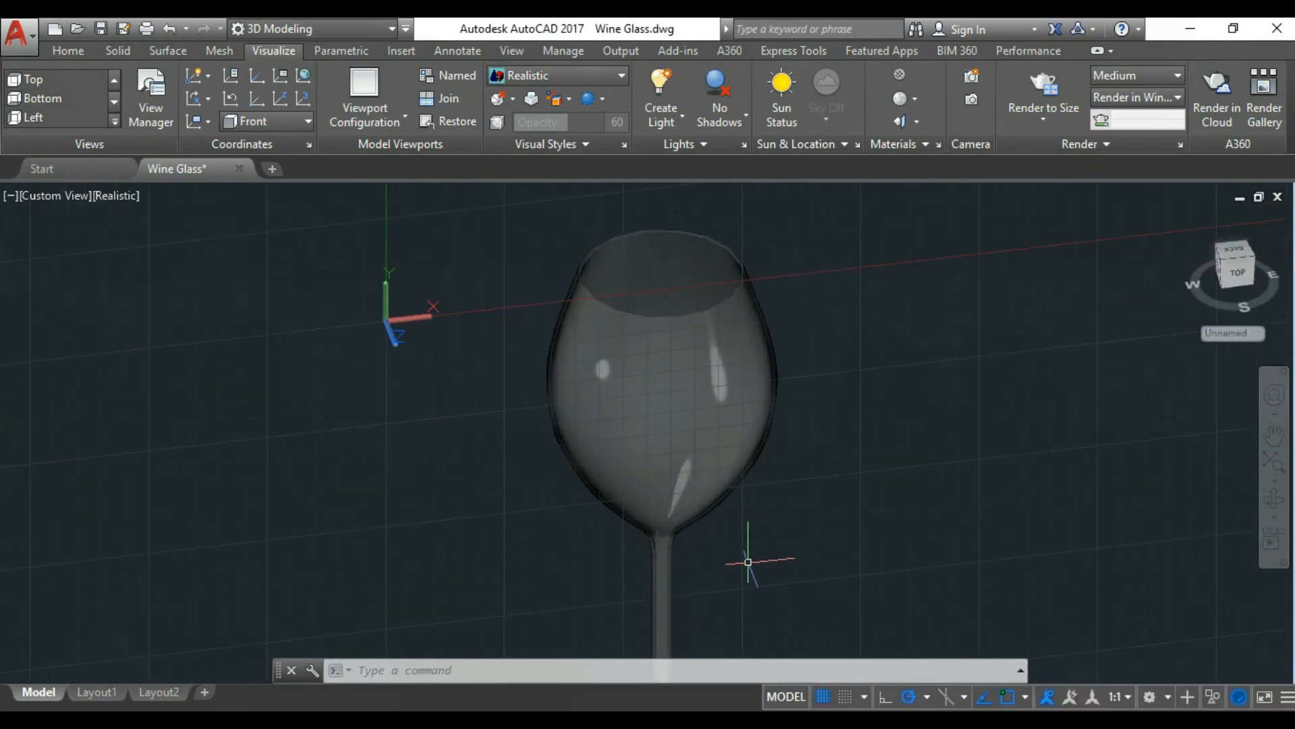
pyautogui.scroll(-4, 718, 564)
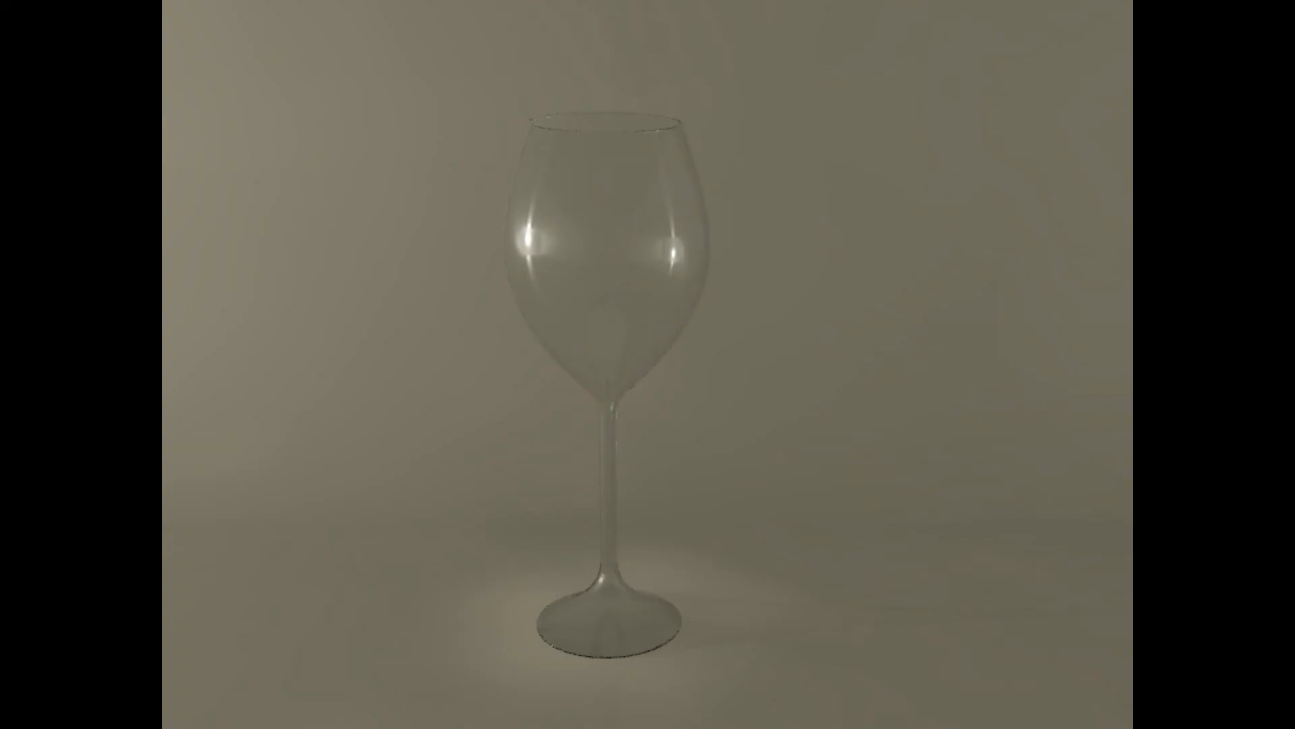